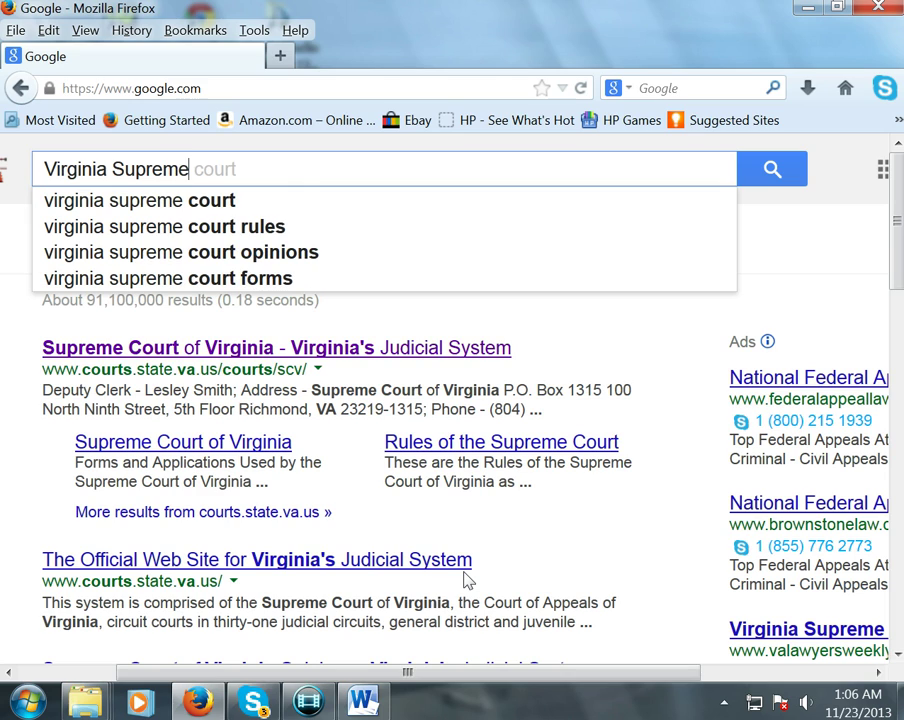
- Search Google for 'Virginia Supreme Court' and open the 'Supreme Court of Virginia - Virginia's Judicial System' result
key("Return")
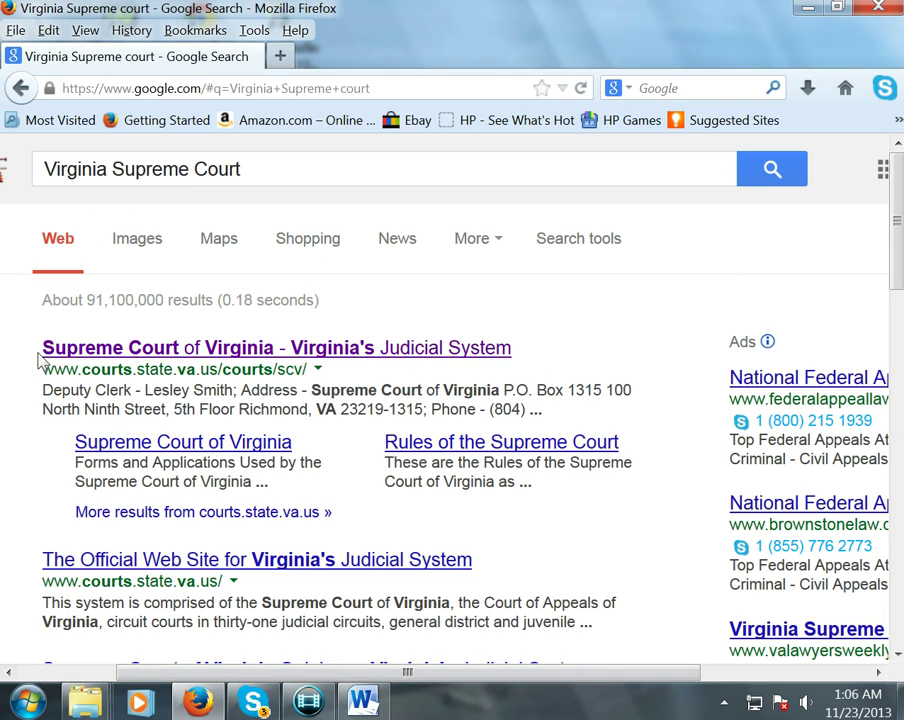
left_click_drag(38, 373, 309, 371)
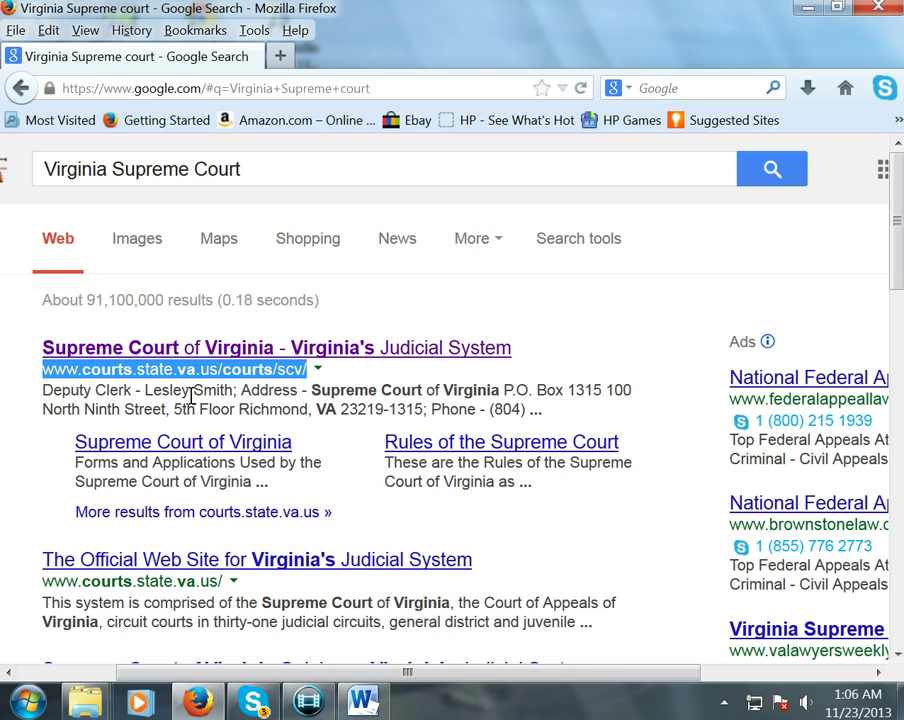
left_click(198, 355)
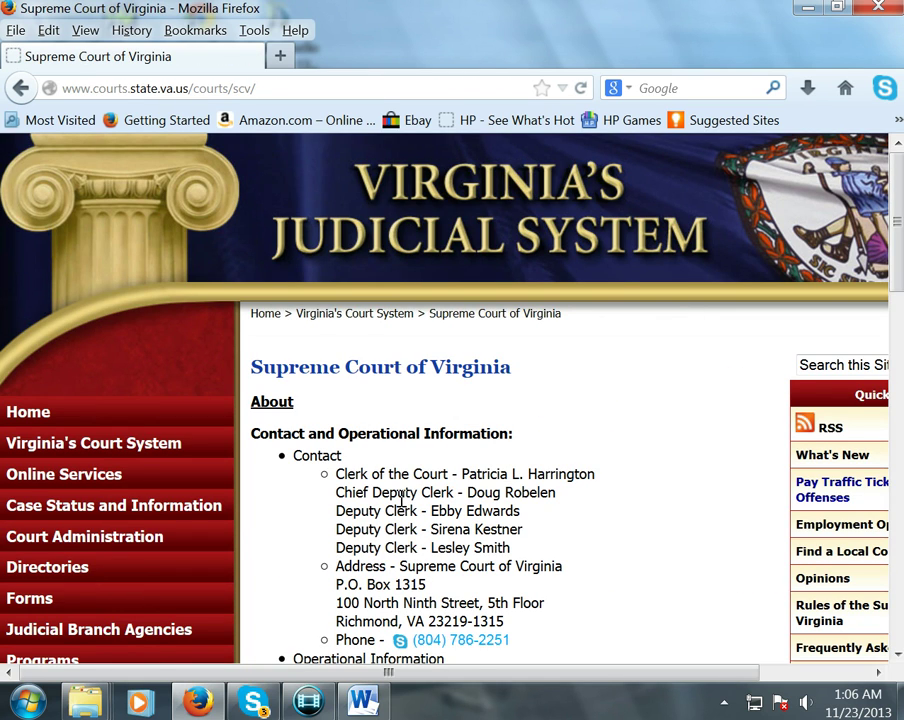
- Go to the Pay Traffic Tickets page under Case Status and Information > General District Court
scroll(401, 497, "down", 2)
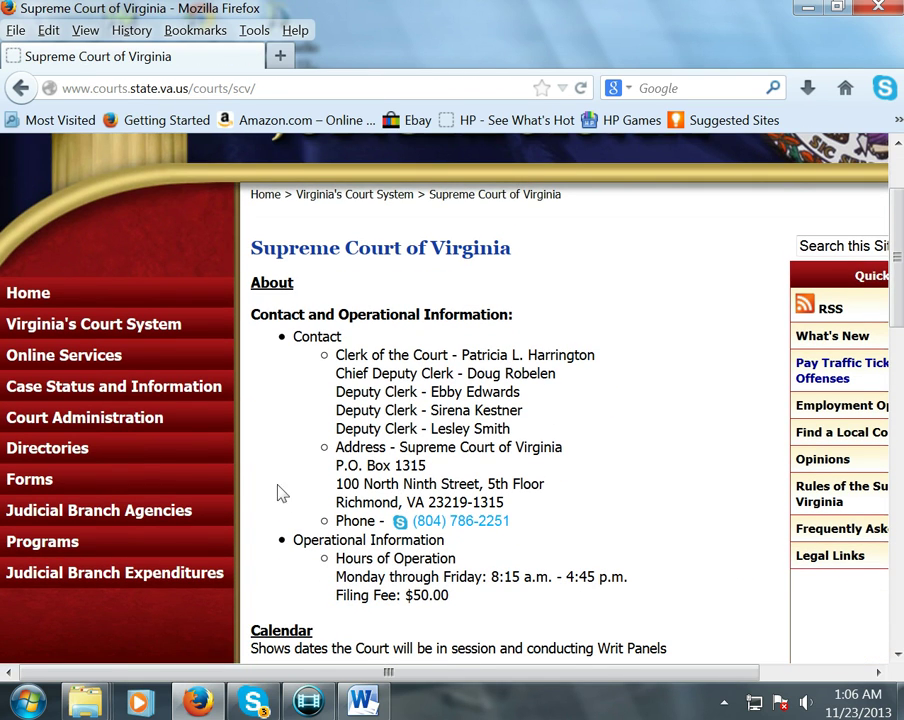
mouse_move(145, 392)
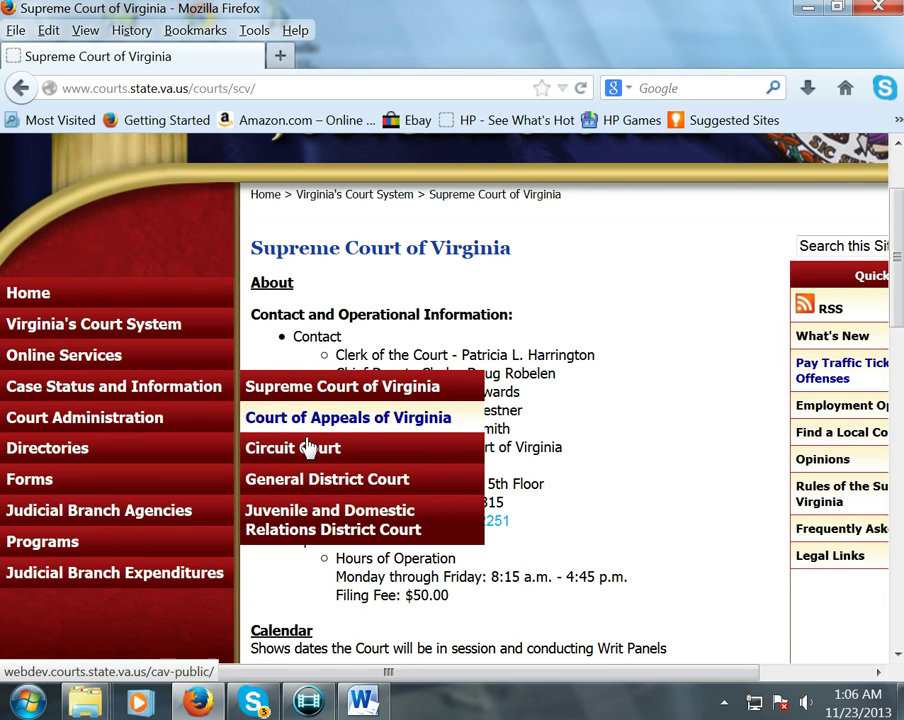
mouse_move(310, 488)
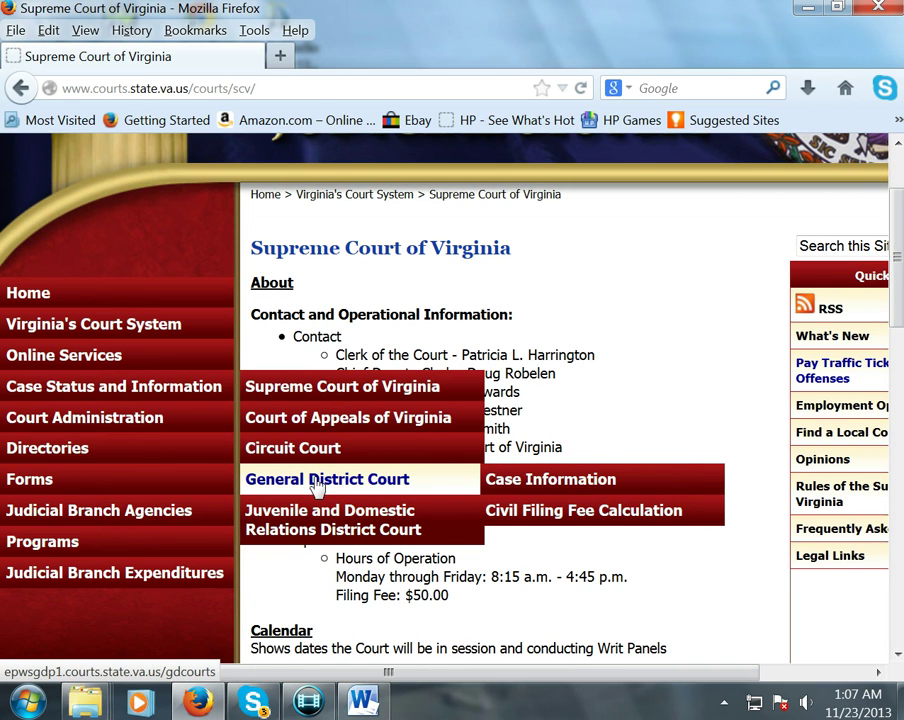
mouse_move(498, 484)
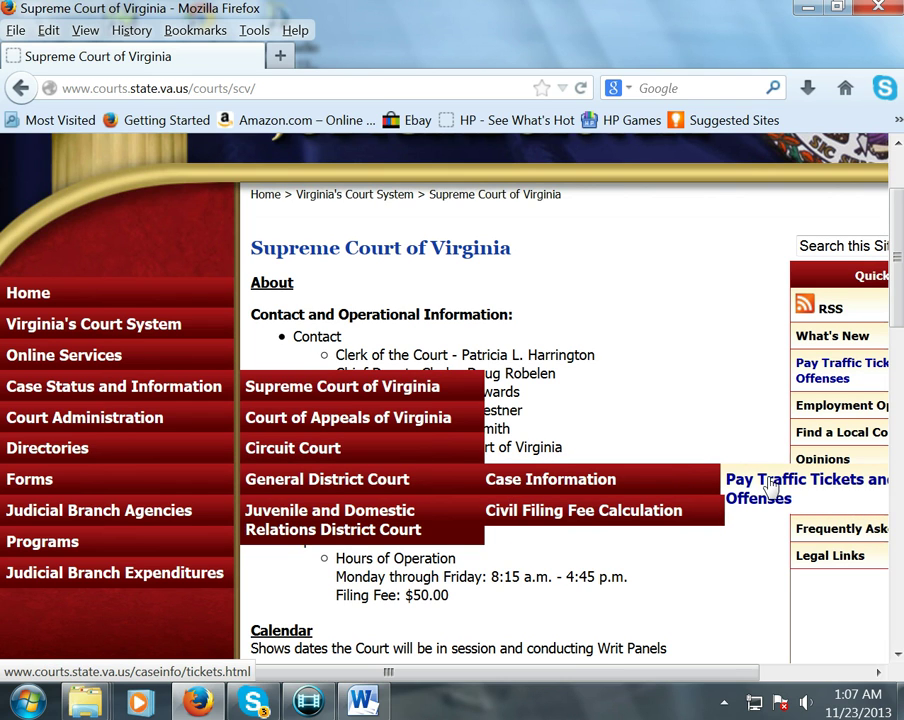
left_click(770, 487)
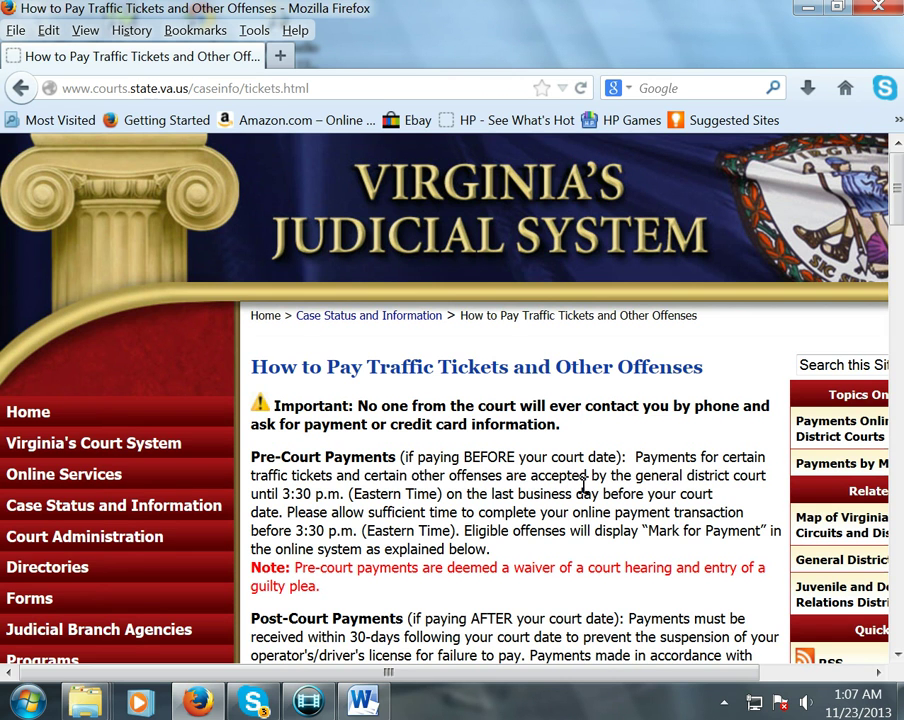
- Follow the General District Court Online Case Information System link from the traffic-ticket instructions
scroll(578, 483, "down", 5)
scroll(578, 483, "down", 3)
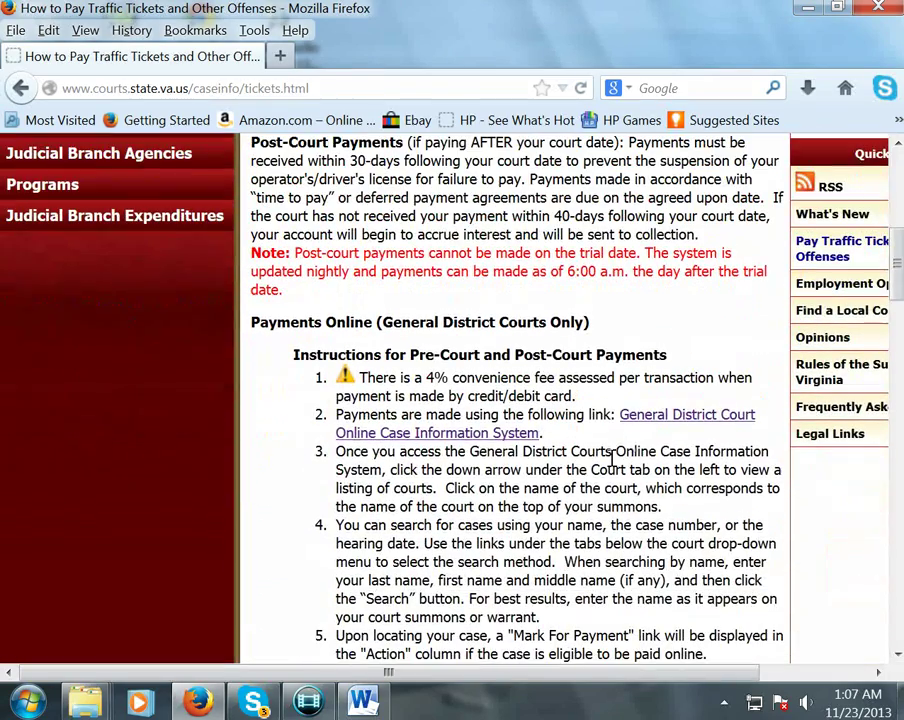
left_click_drag(620, 414, 651, 435)
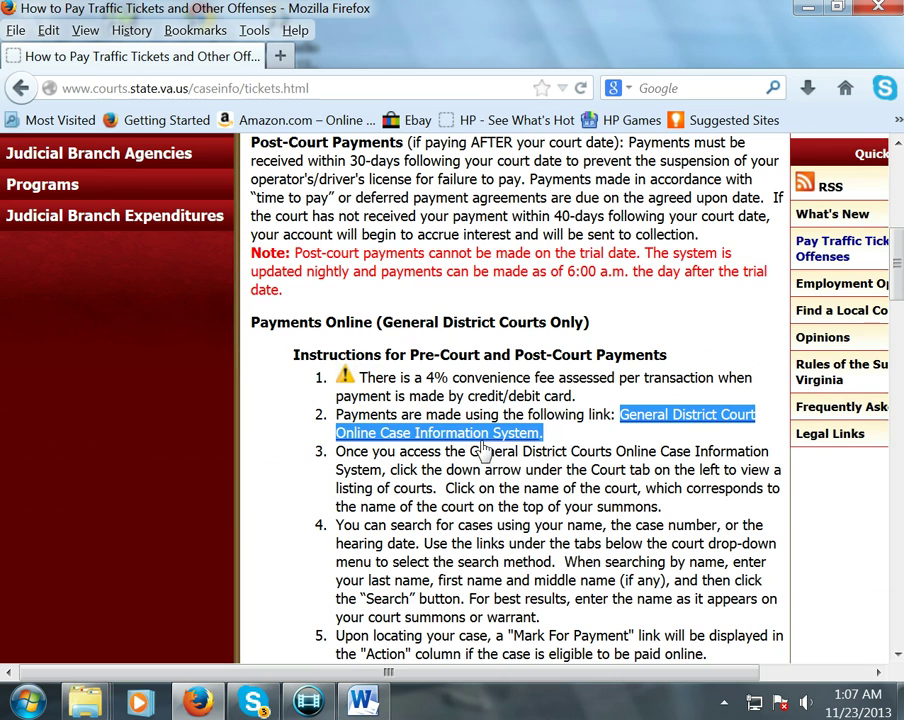
left_click(492, 436)
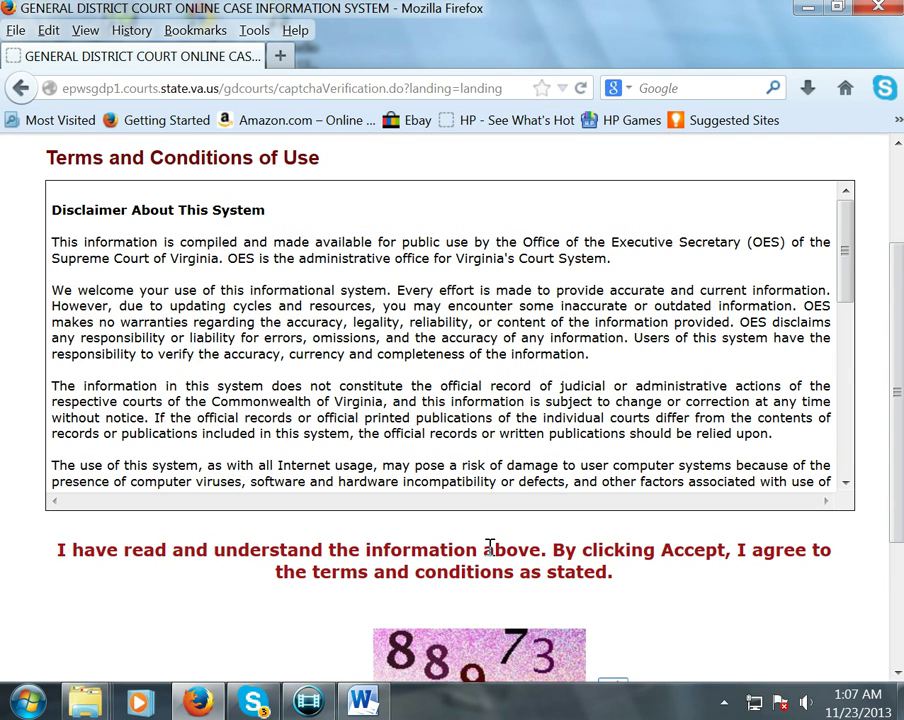
- Enter the verification characters and accept the Terms and Conditions of Use
scroll(490, 547, "down", 2)
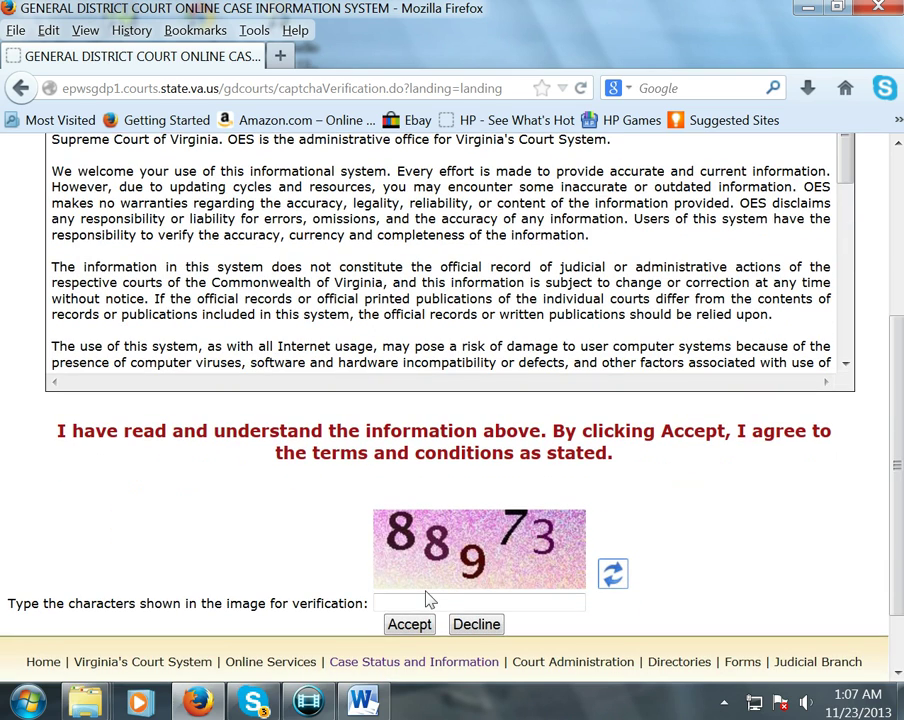
left_click(428, 600)
type("88973")
left_click(409, 624)
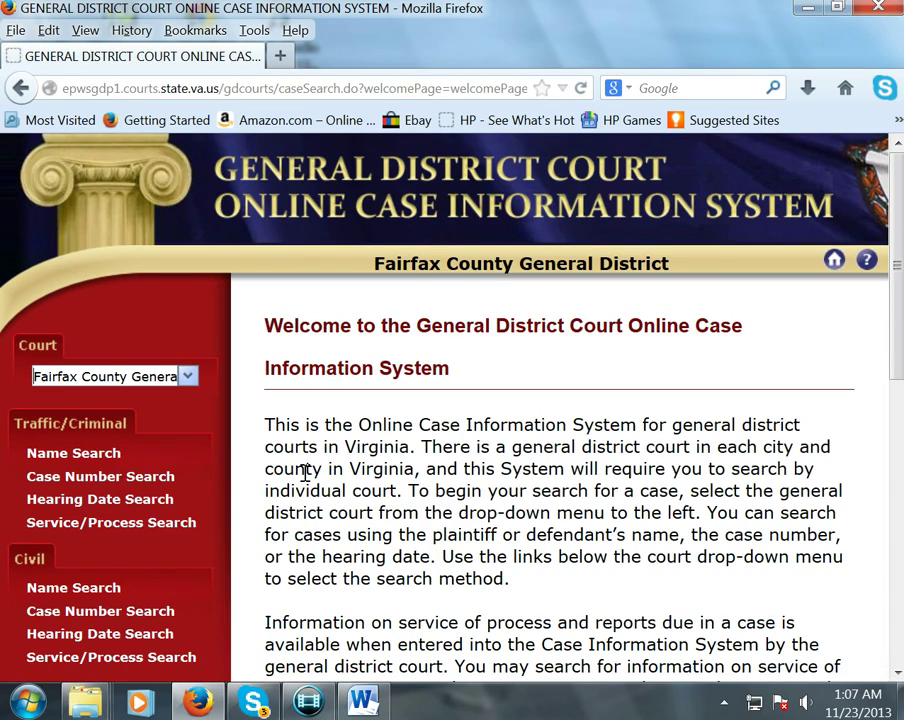
- Replace the selected court with Fairfax County General District by typing 'Fairf'
scroll(305, 474, "down", 2)
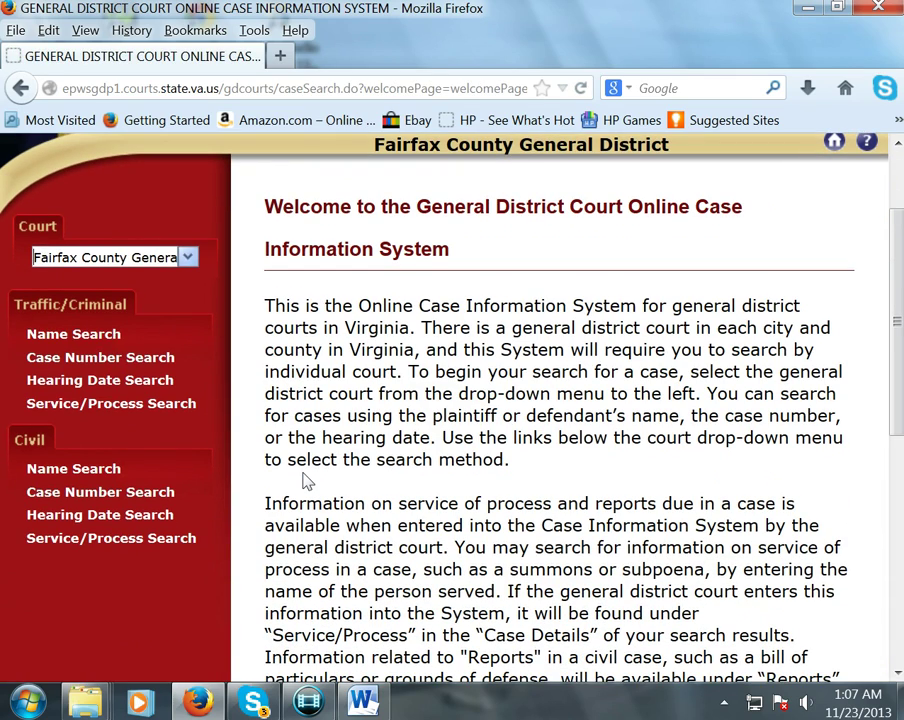
scroll(409, 376, "up", 2)
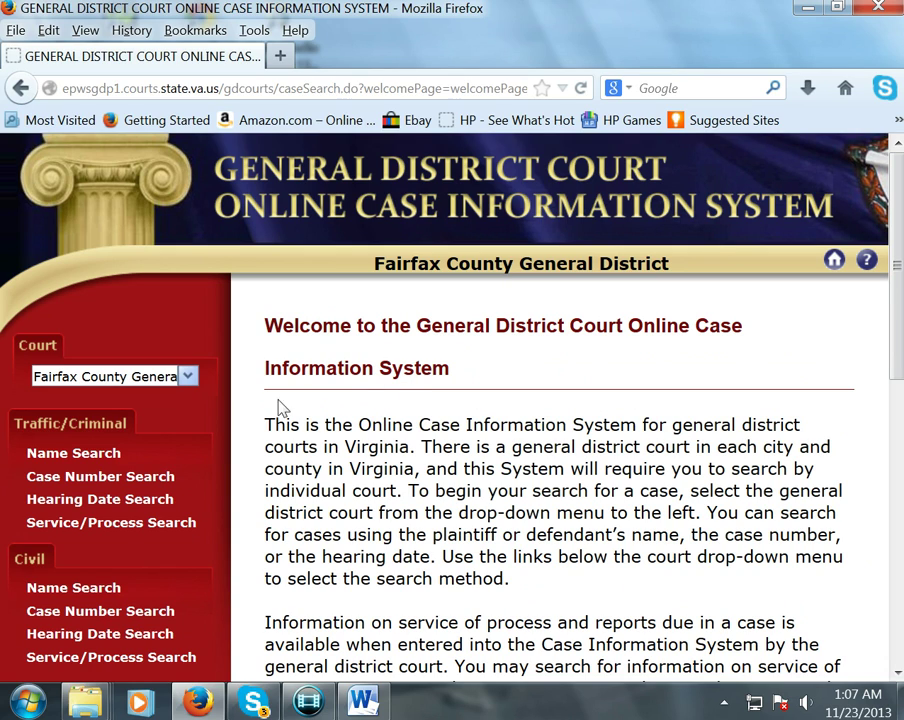
left_click(187, 377)
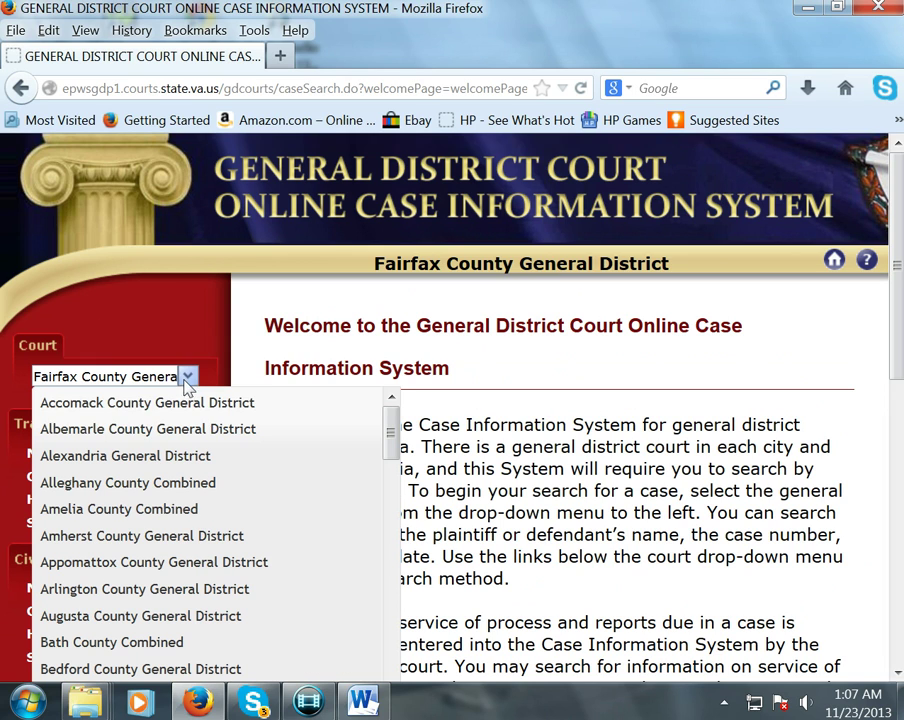
scroll(230, 443, "down", 5)
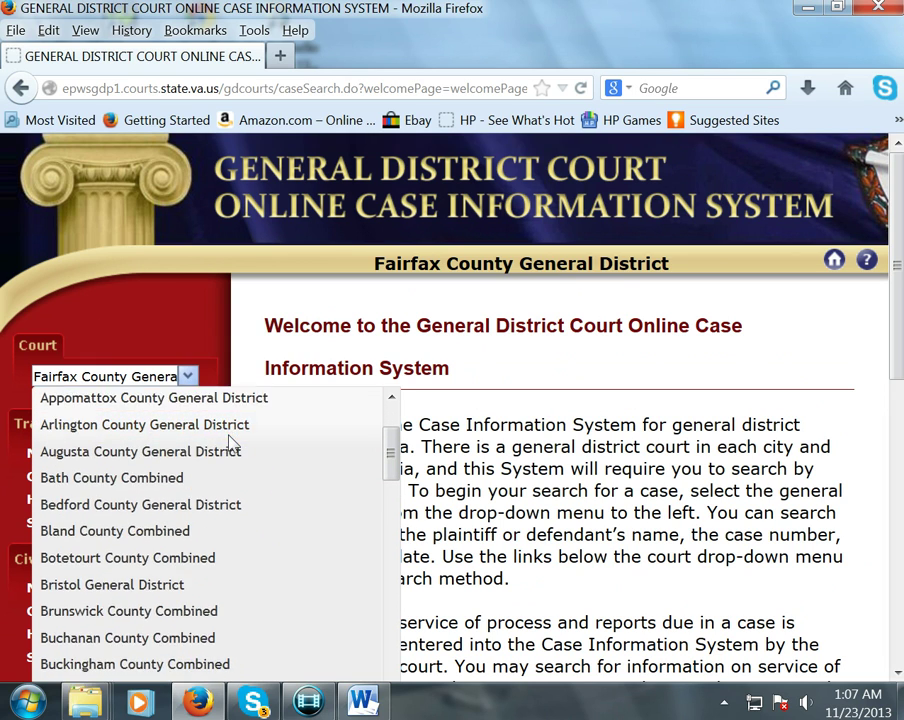
left_click(157, 376)
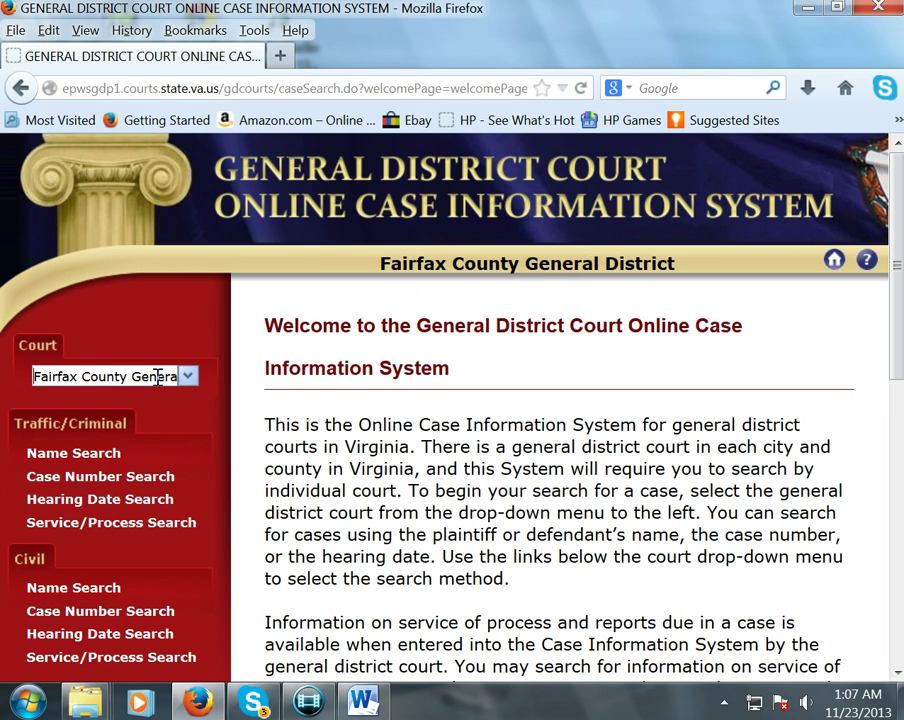
triple_click(157, 370)
key("BackSpace")
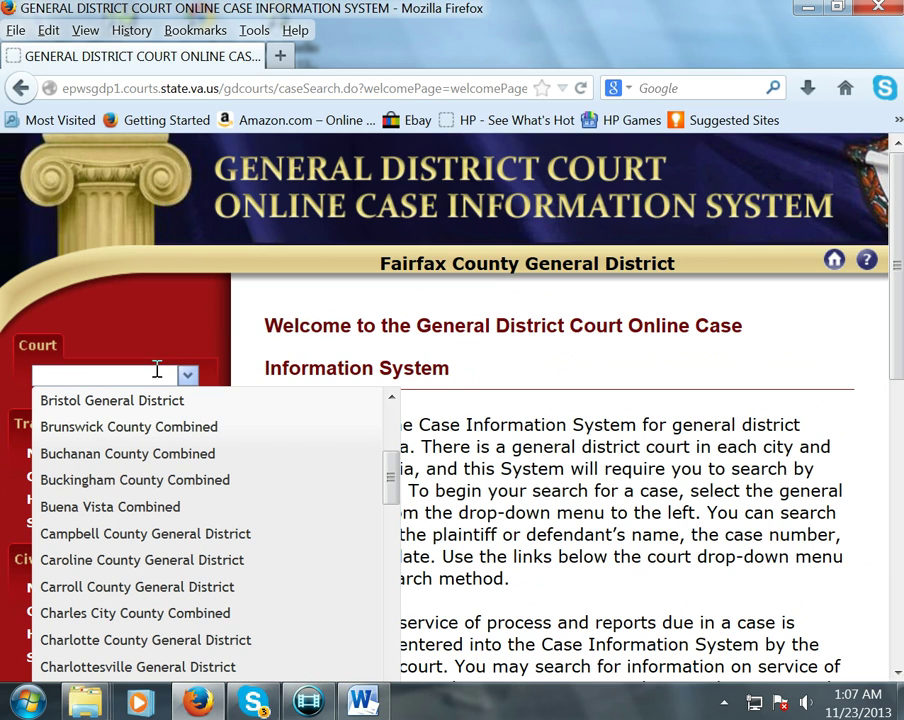
type("Fairf")
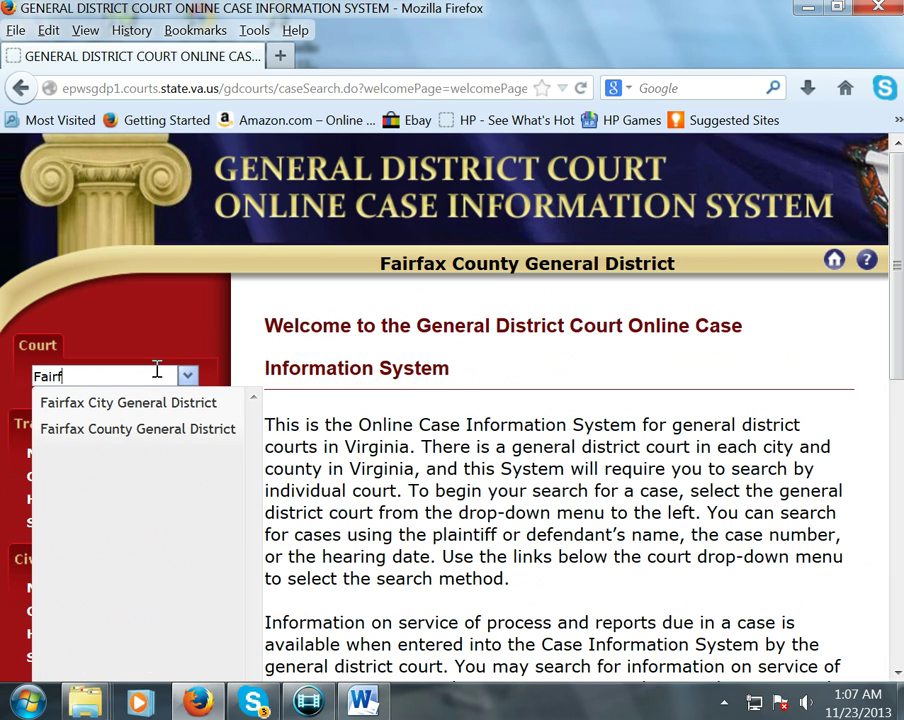
left_click(117, 441)
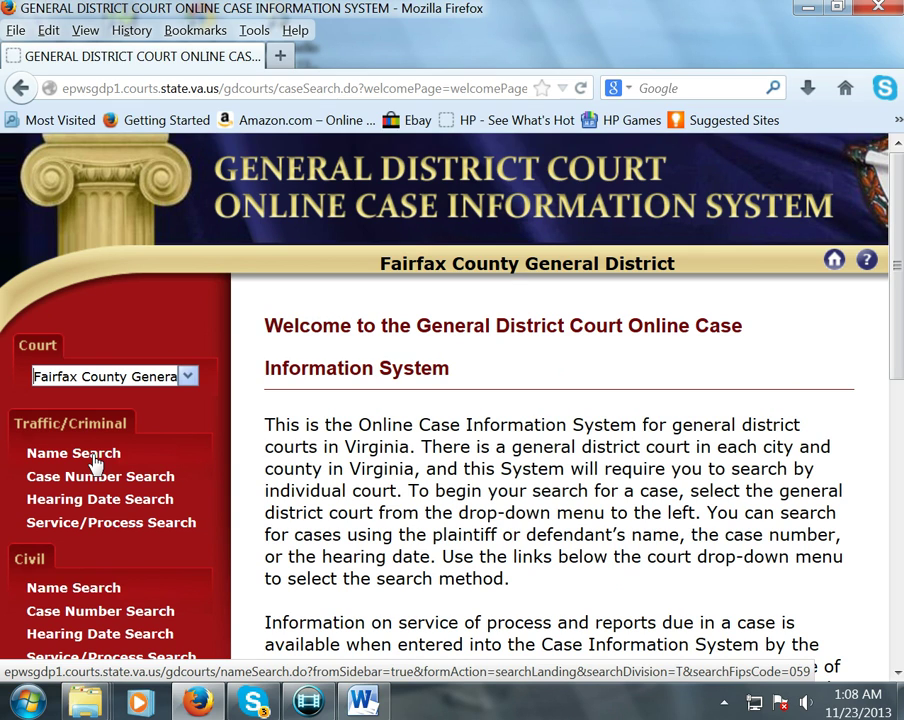
- Run a Traffic/Criminal Name Search with the defendant's last name, first name and middle initial
left_click(95, 459)
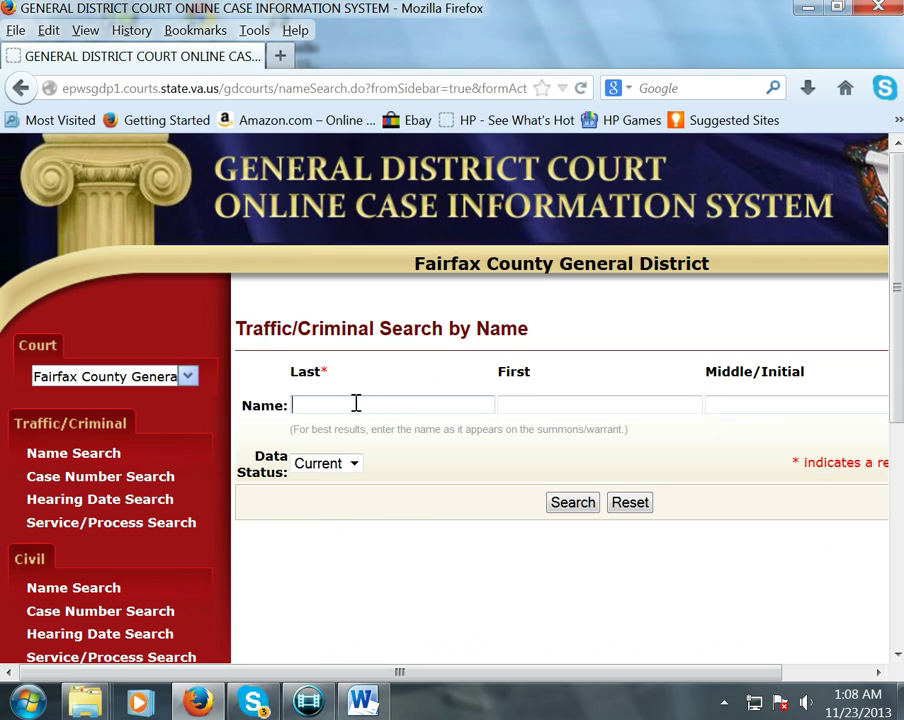
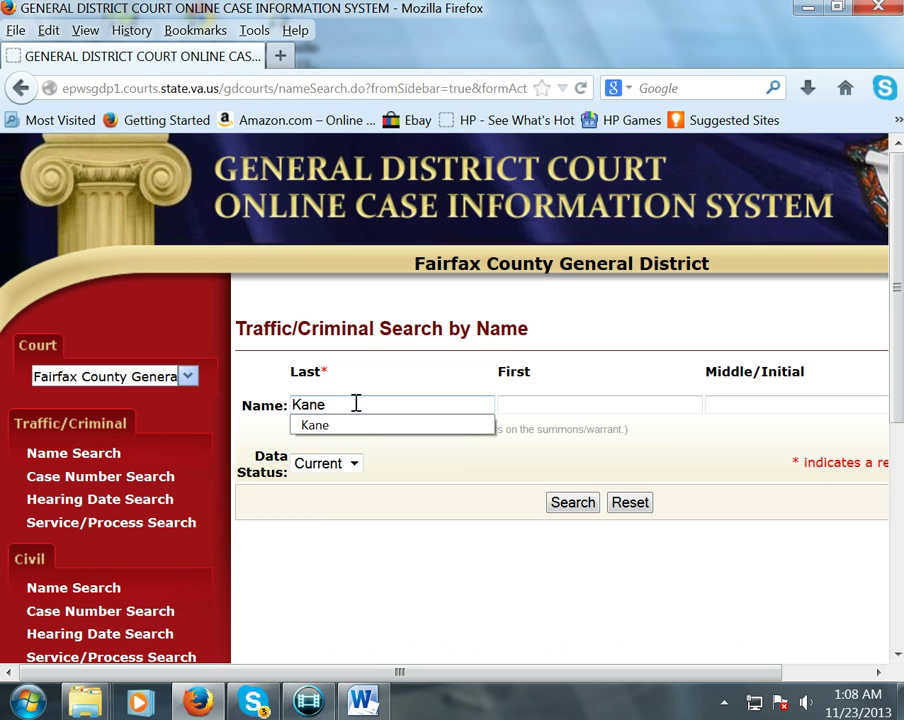
key("Tab")
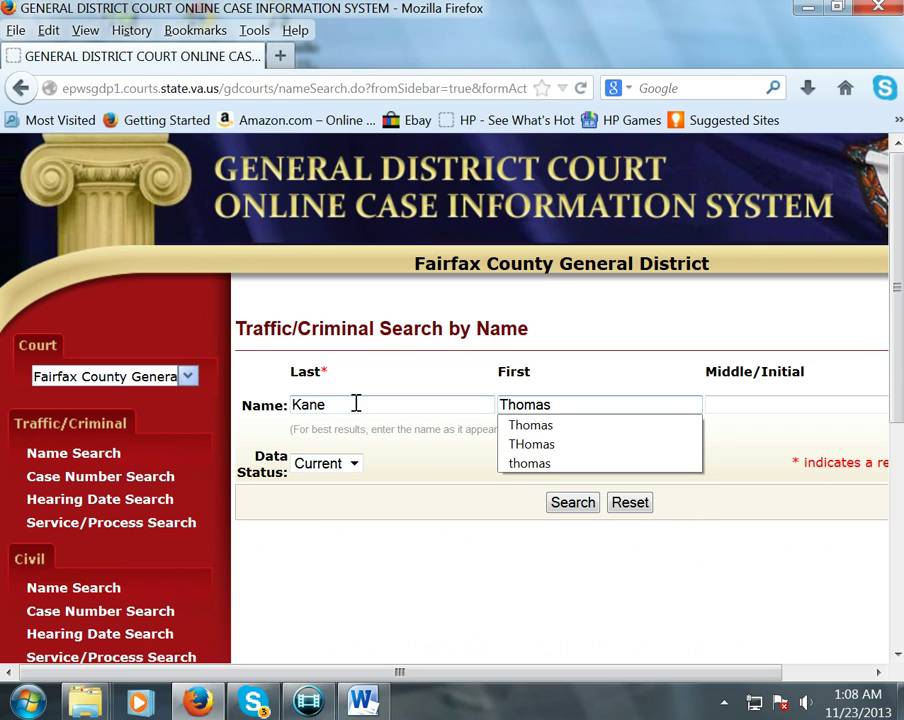
key("Tab")
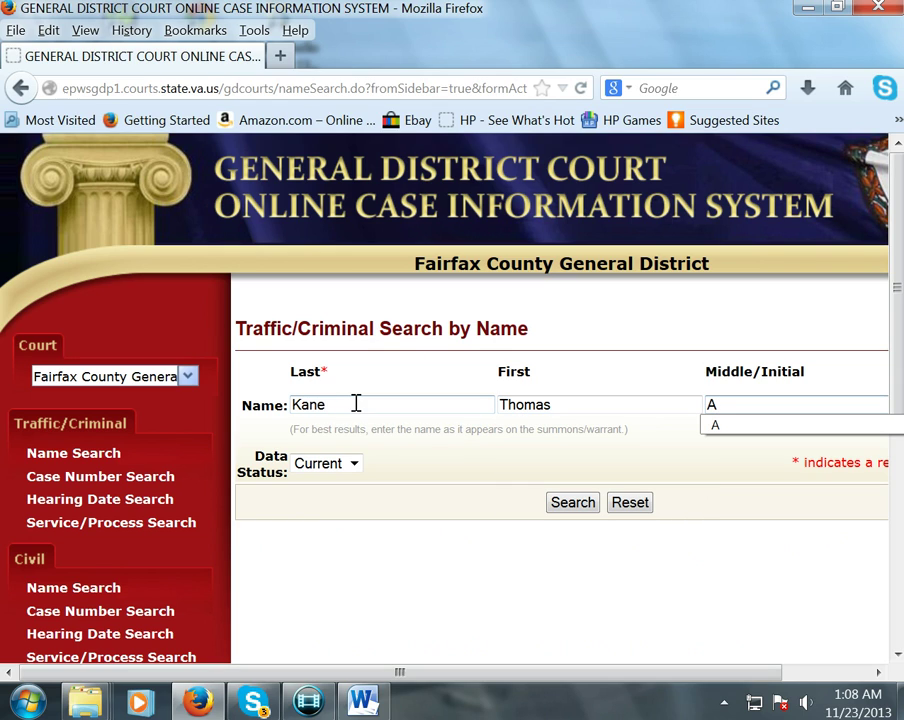
left_click(558, 505)
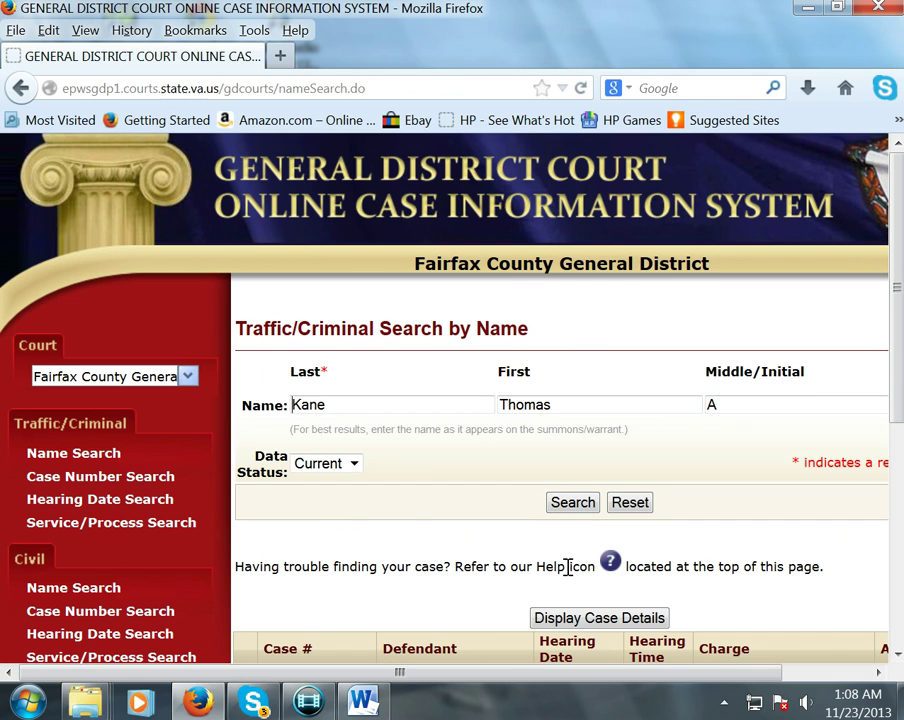
- Locate the 72/55 speeding case's hearing date and charge among the three results
scroll(567, 567, "down", 4)
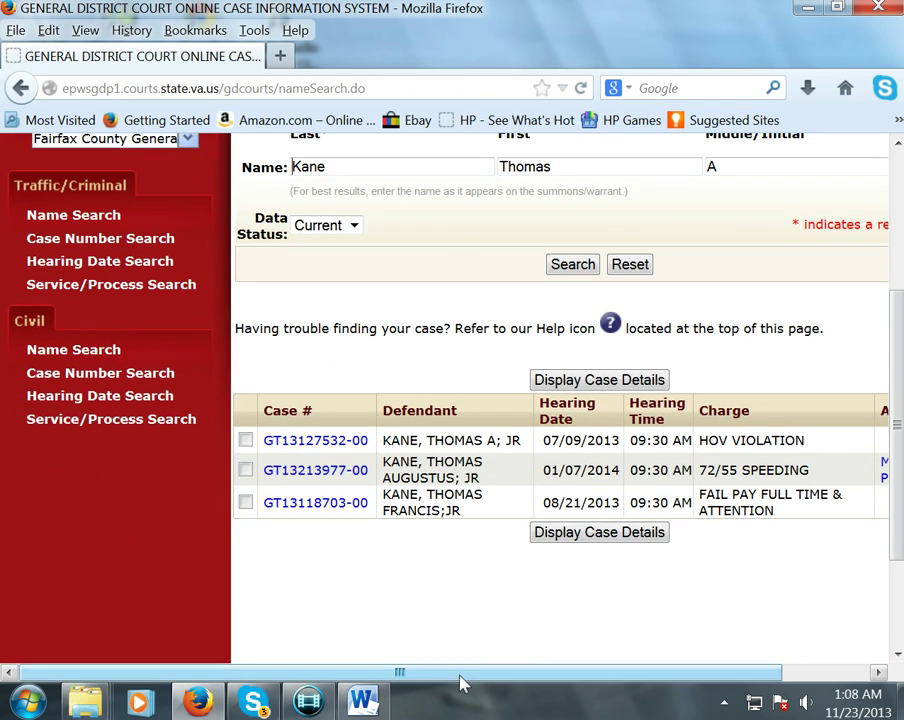
left_click_drag(482, 686, 580, 694)
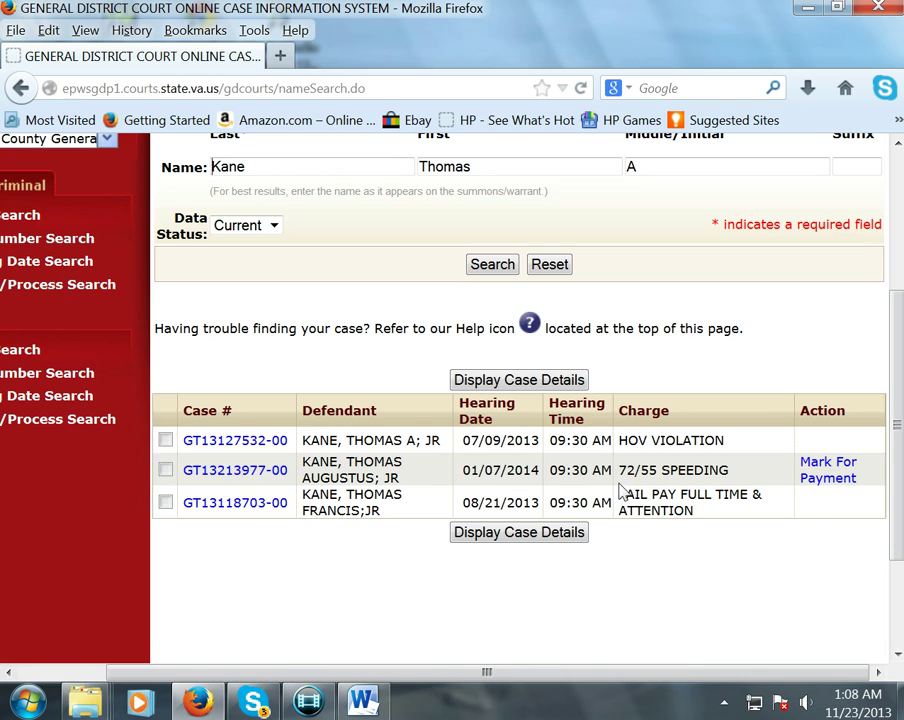
left_click_drag(730, 472, 460, 472)
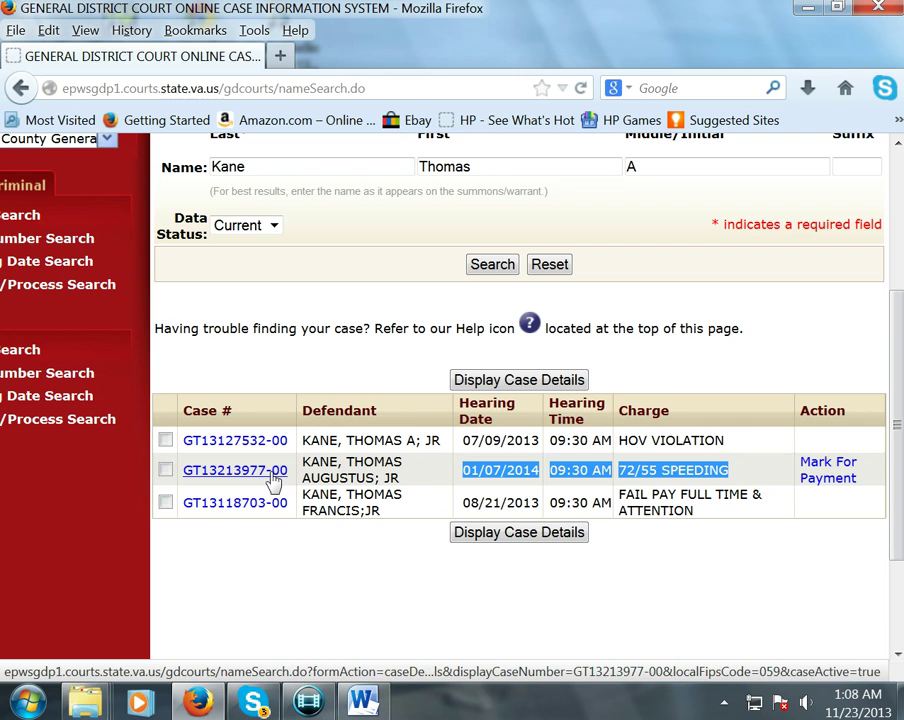
left_click(272, 478)
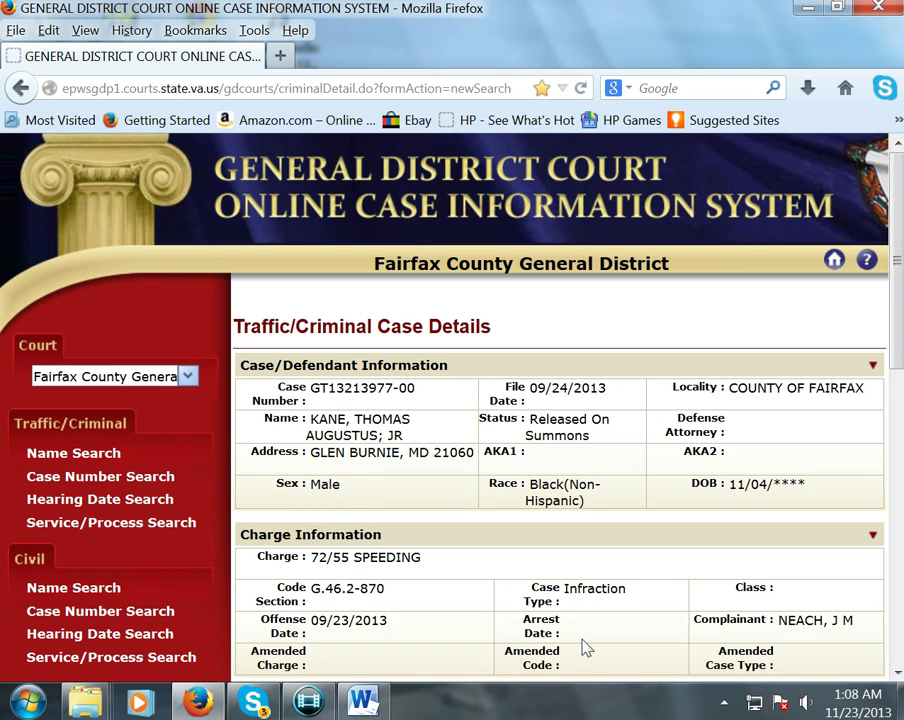
scroll(660, 587, "down", 4)
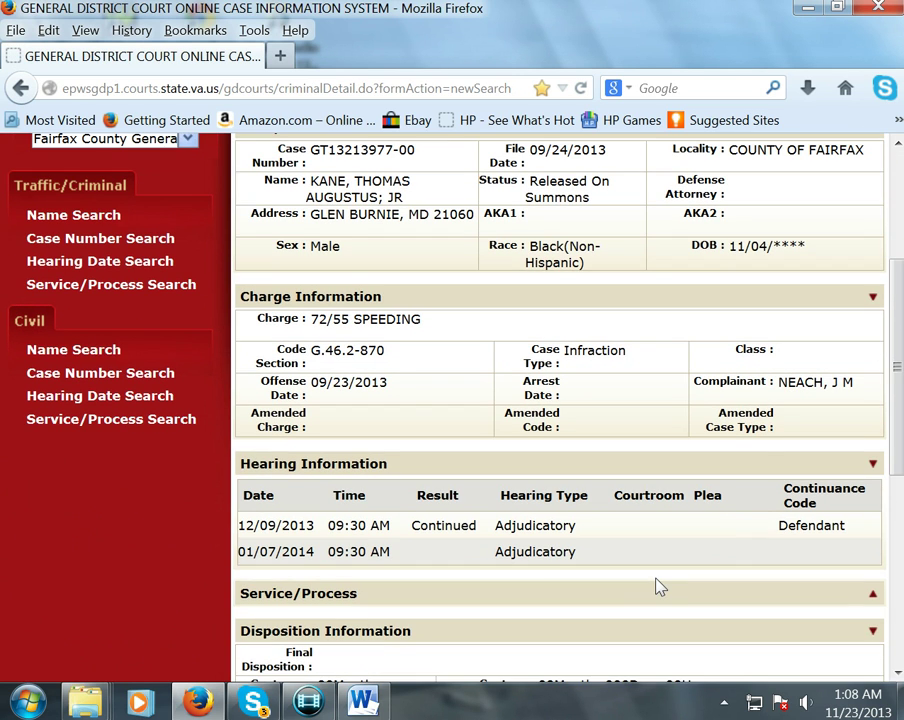
scroll(656, 587, "up", 4)
left_click_drag(424, 276, 252, 277)
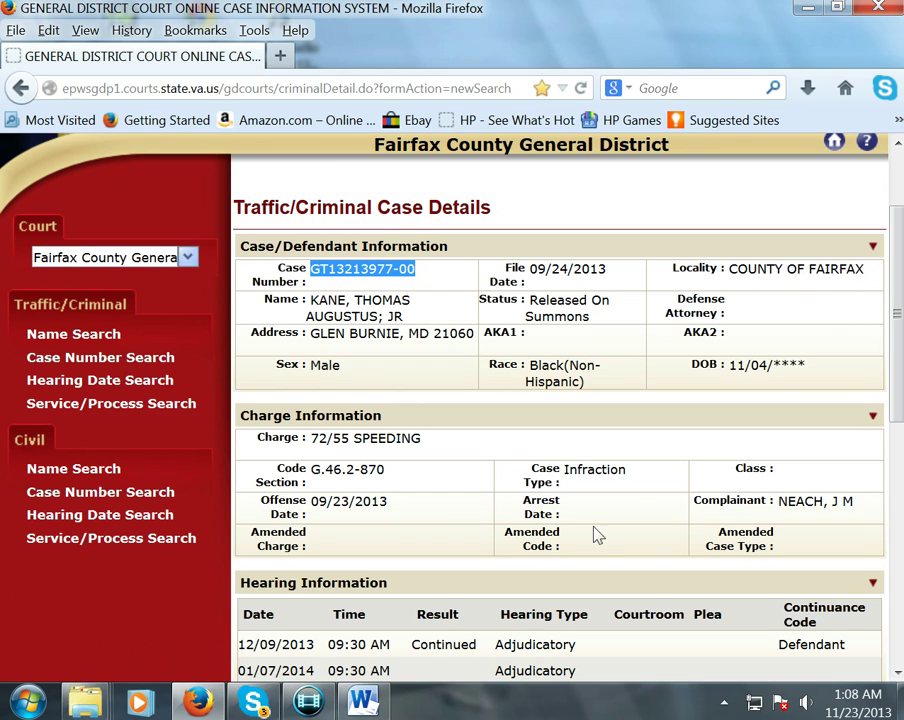
left_click_drag(436, 440, 304, 434)
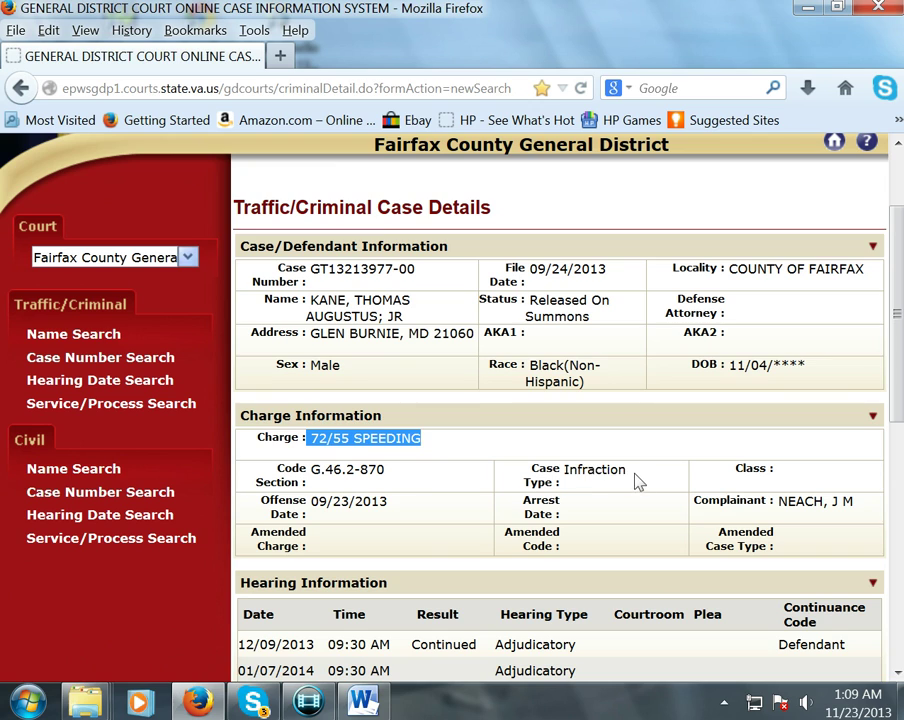
left_click_drag(638, 481, 567, 481)
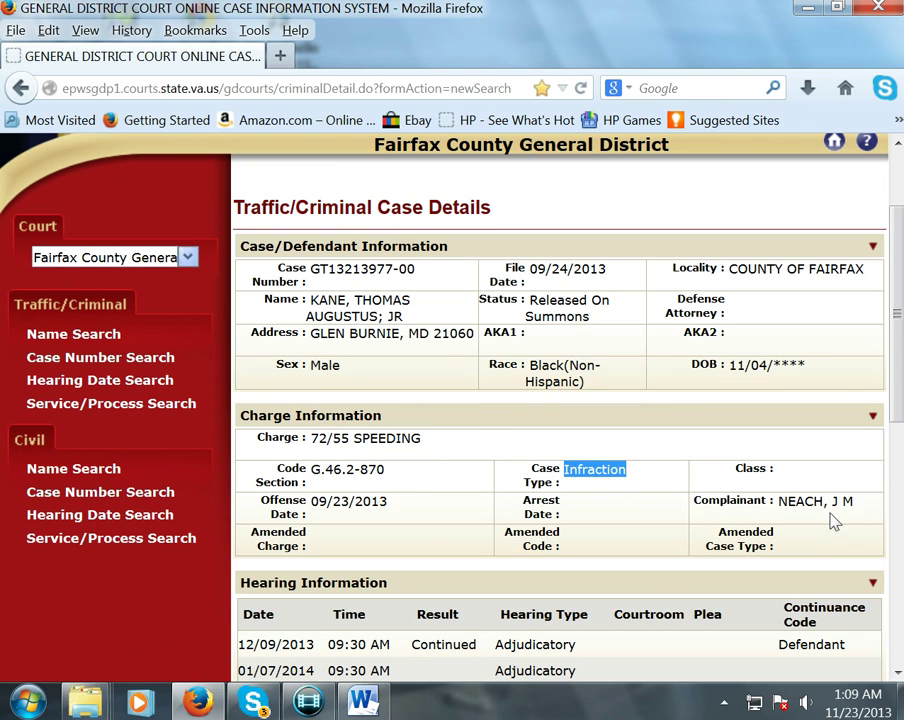
double_click(798, 499)
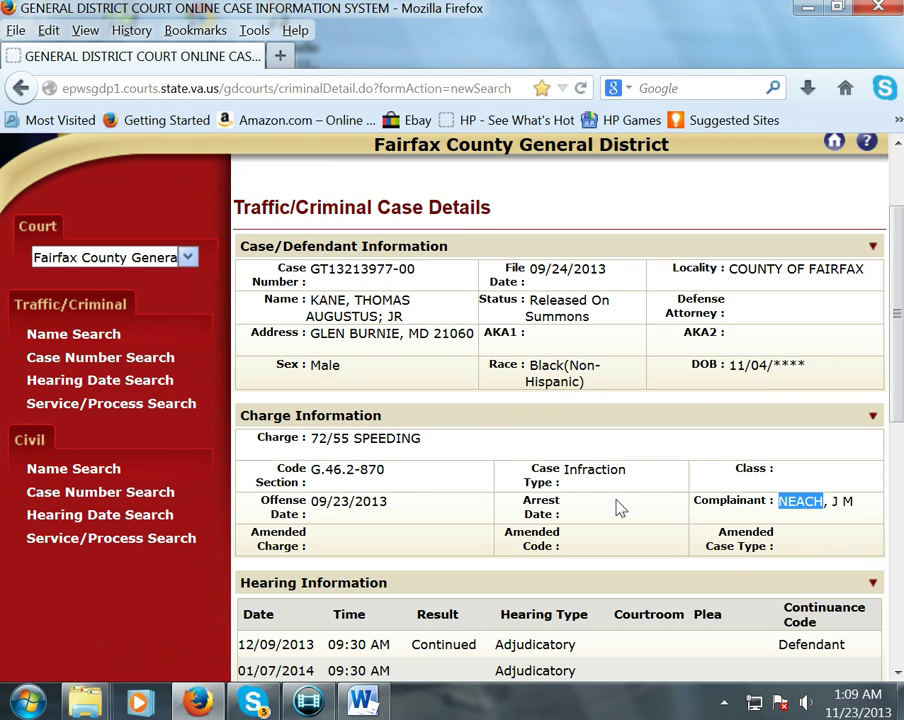
- Review the hearings: 12/09/2013 Continued by Defendant, then 01/07/2014
scroll(616, 505, "down", 2)
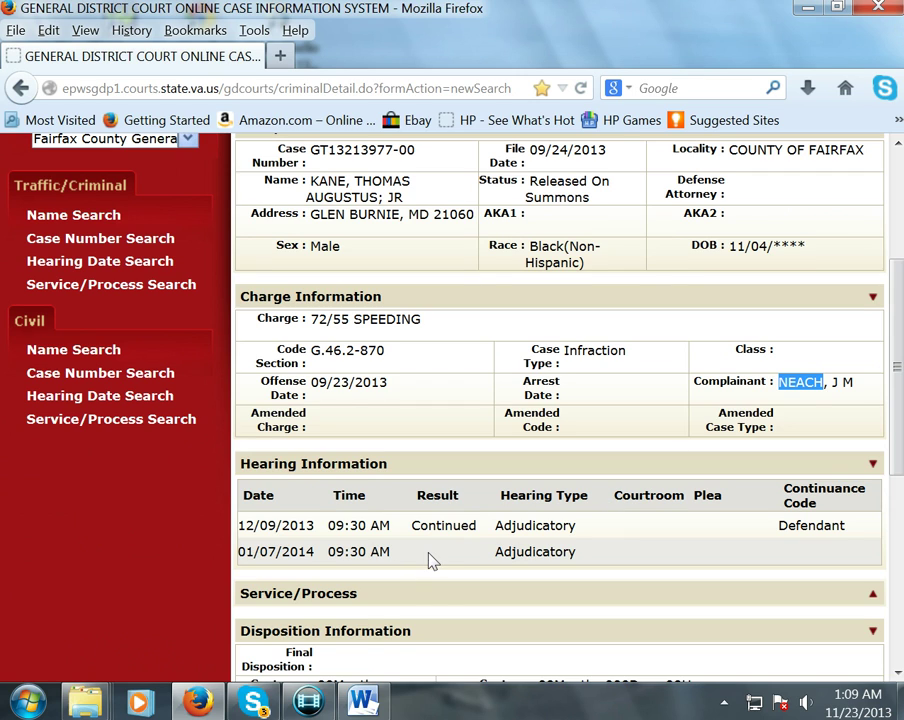
scroll(430, 560, "down", 2)
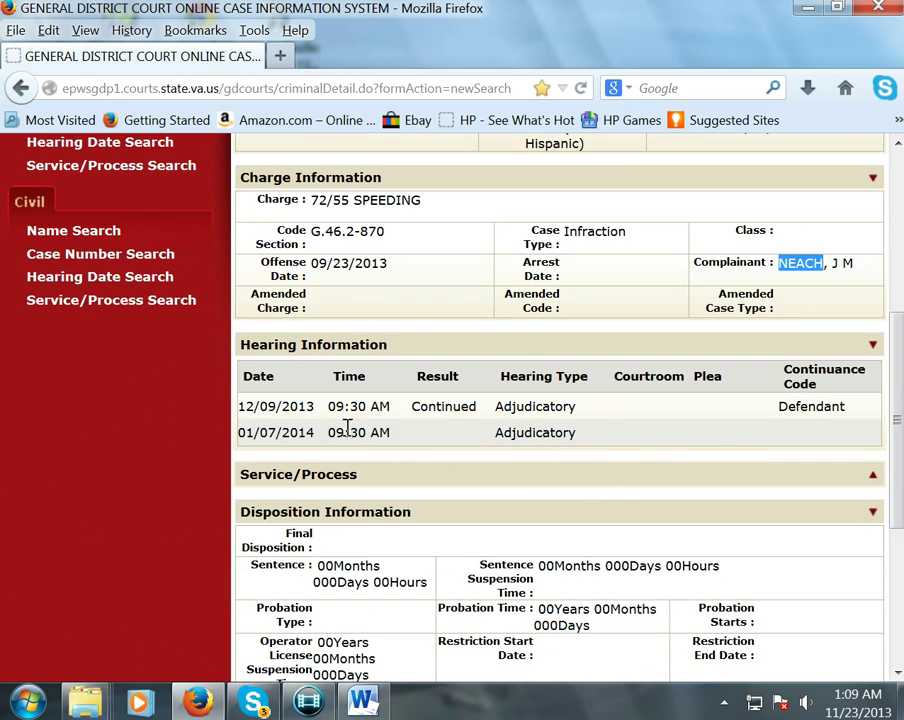
left_click_drag(316, 406, 240, 408)
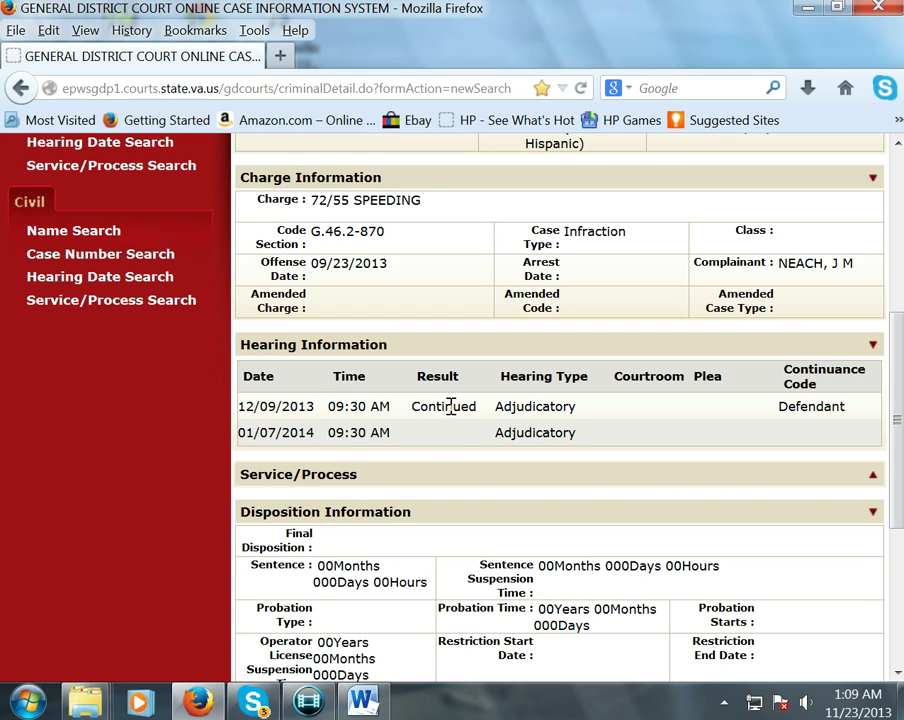
left_click_drag(412, 404, 477, 406)
double_click(806, 410)
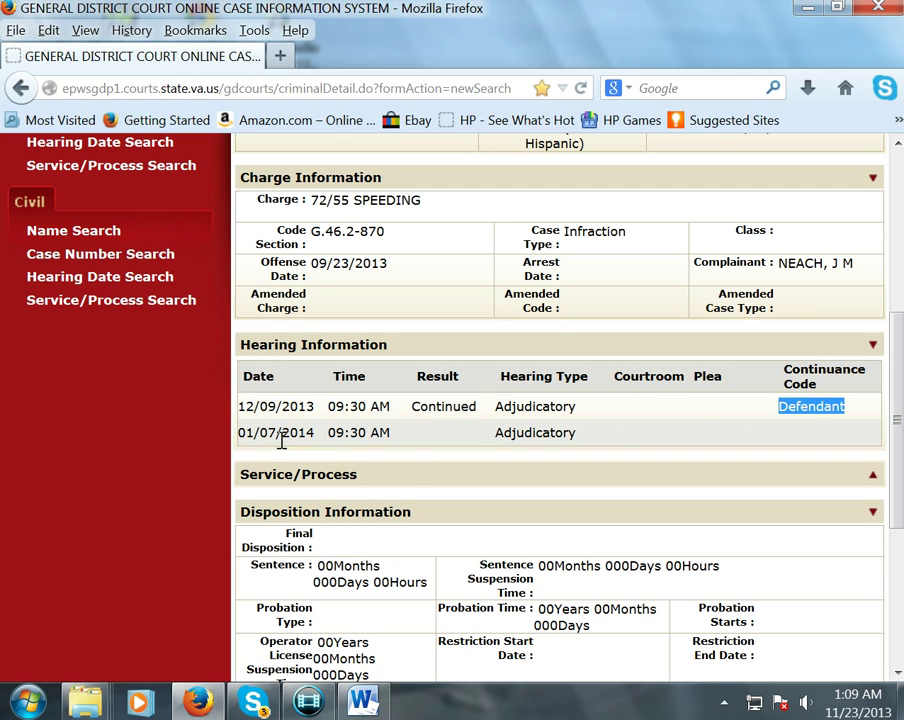
left_click(309, 432)
left_click_drag(309, 432, 238, 432)
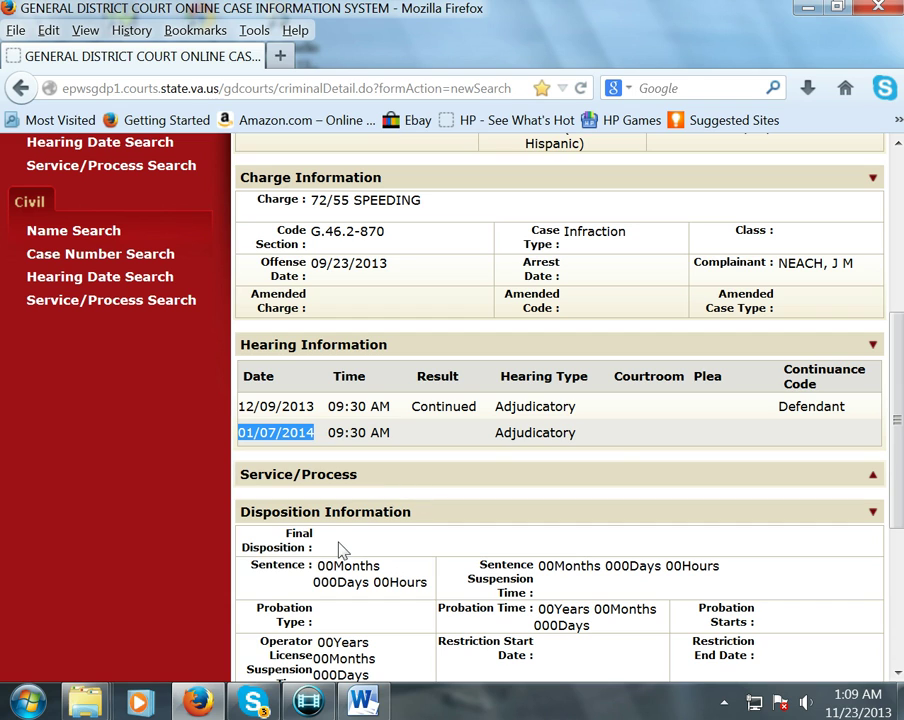
- Check the empty disposition details down to the payment buttons
scroll(337, 540, "down", 2)
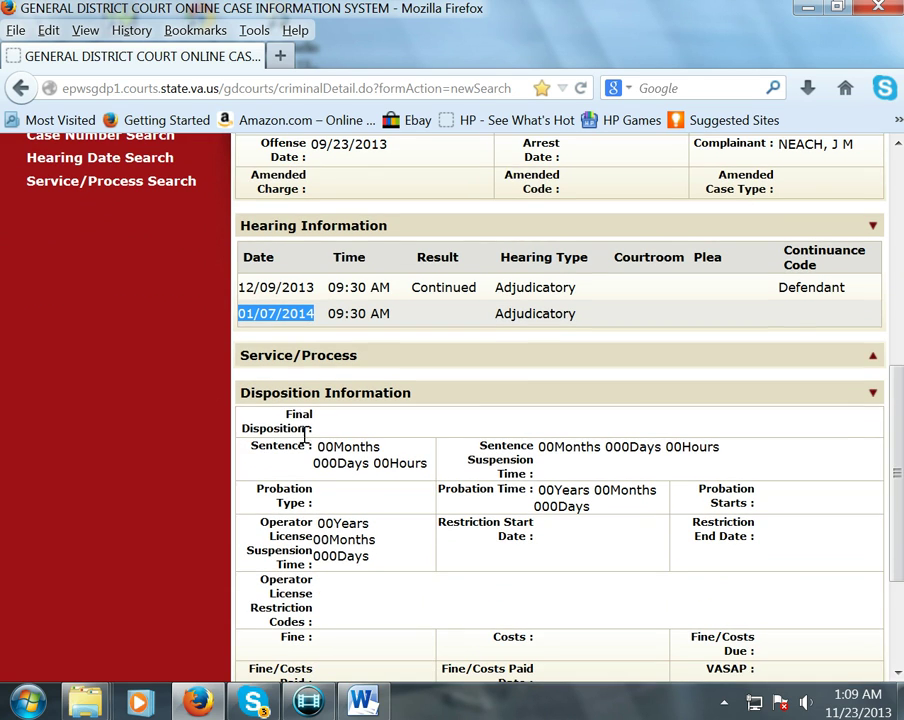
left_click_drag(432, 458, 598, 655)
scroll(612, 570, "down", 3)
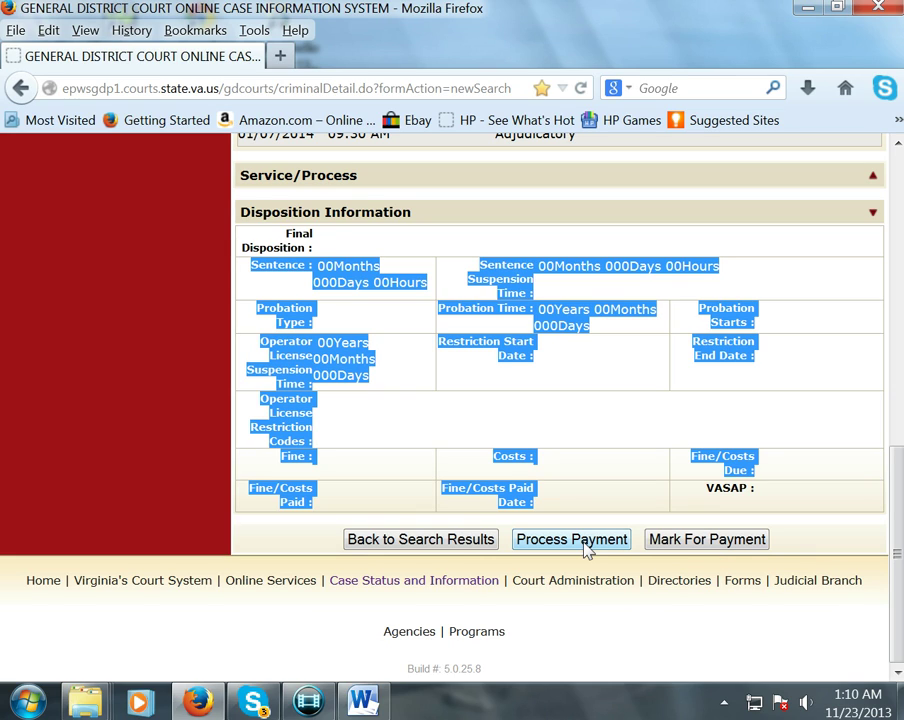
- Proceed through Process Payment to verification showing $170.56 fines/costs with a 4% convenience fee
left_click(585, 545)
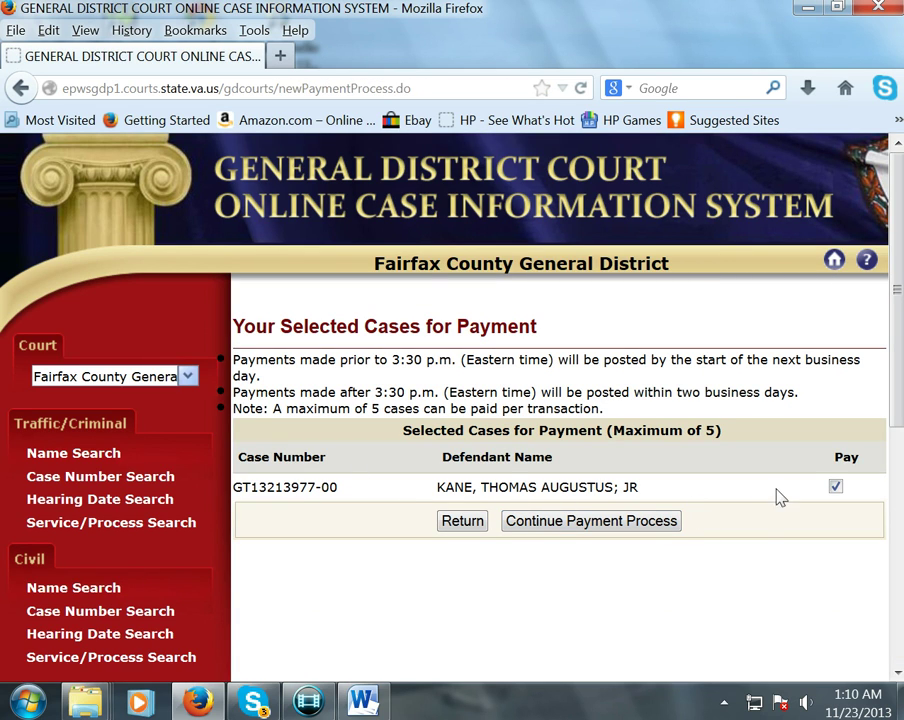
left_click(575, 522)
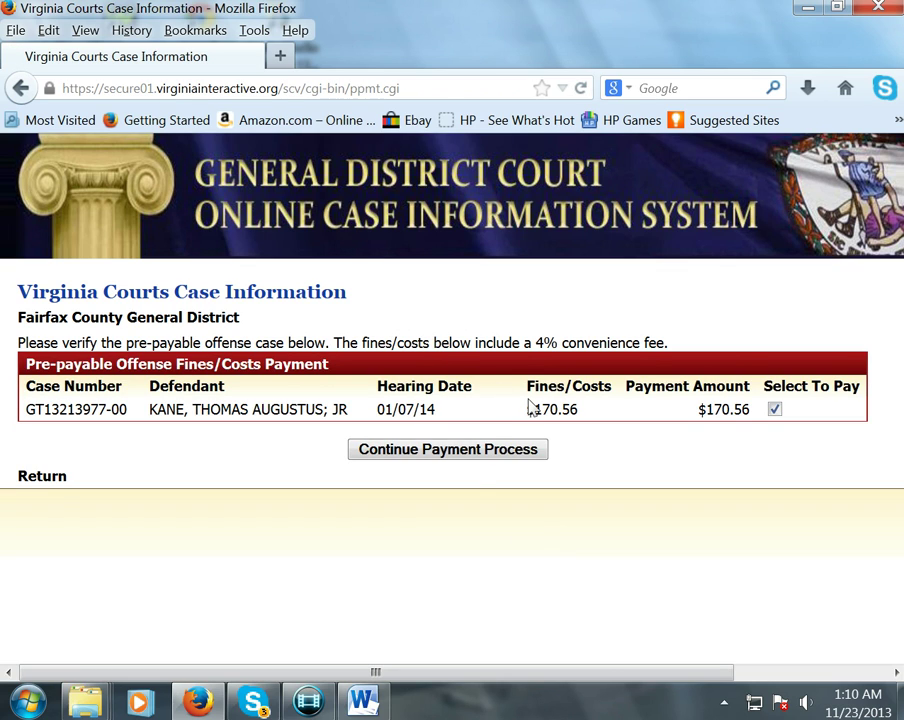
left_click_drag(676, 352, 339, 335)
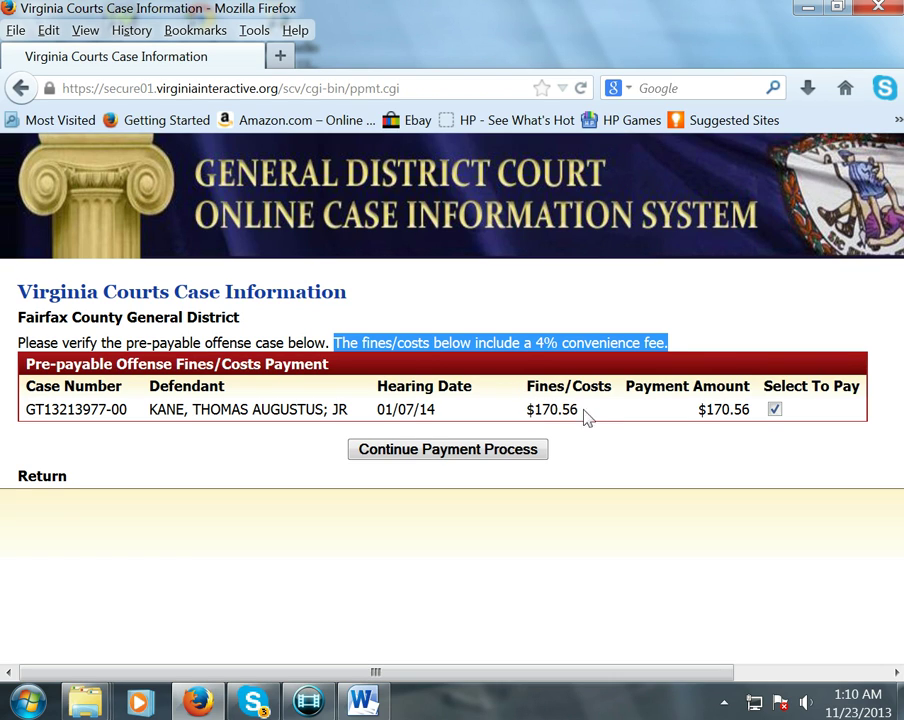
left_click_drag(585, 418, 529, 415)
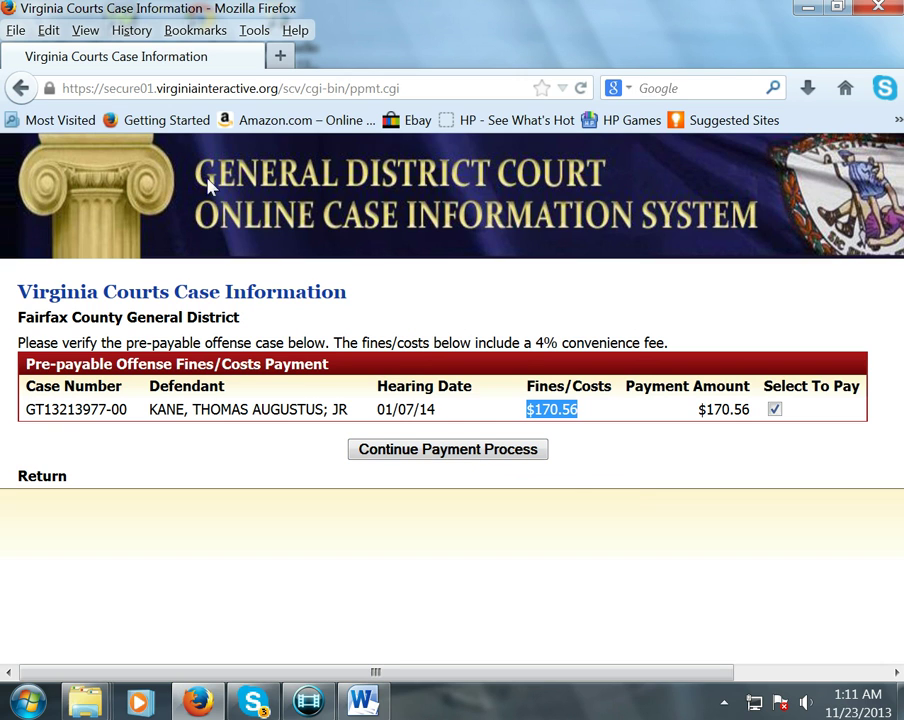
- Go back three pages from the payment verification to the case details
left_click(20, 90)
left_click(20, 90)
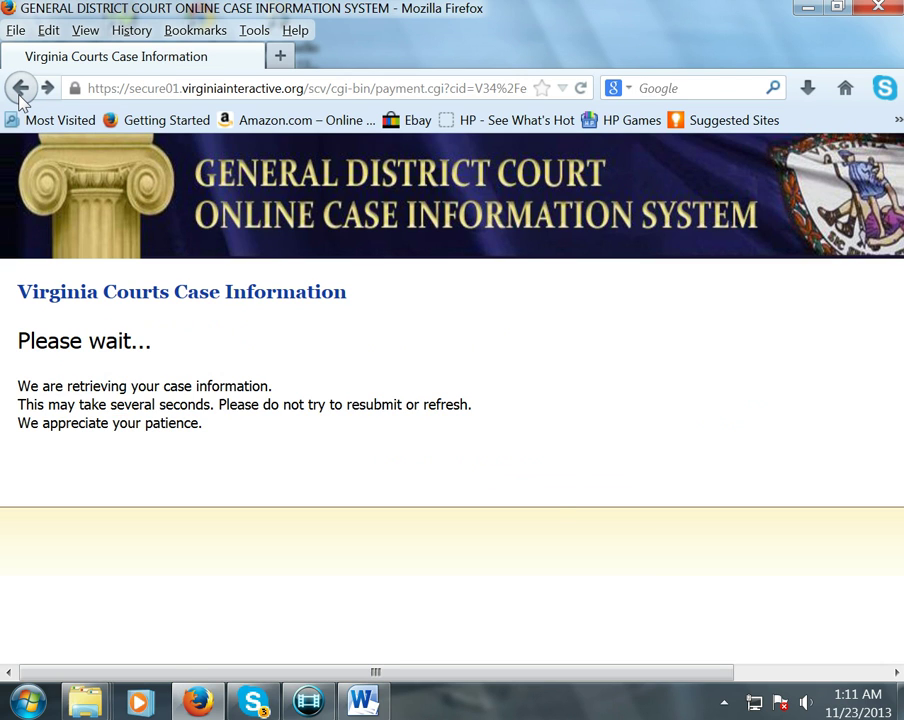
left_click(20, 90)
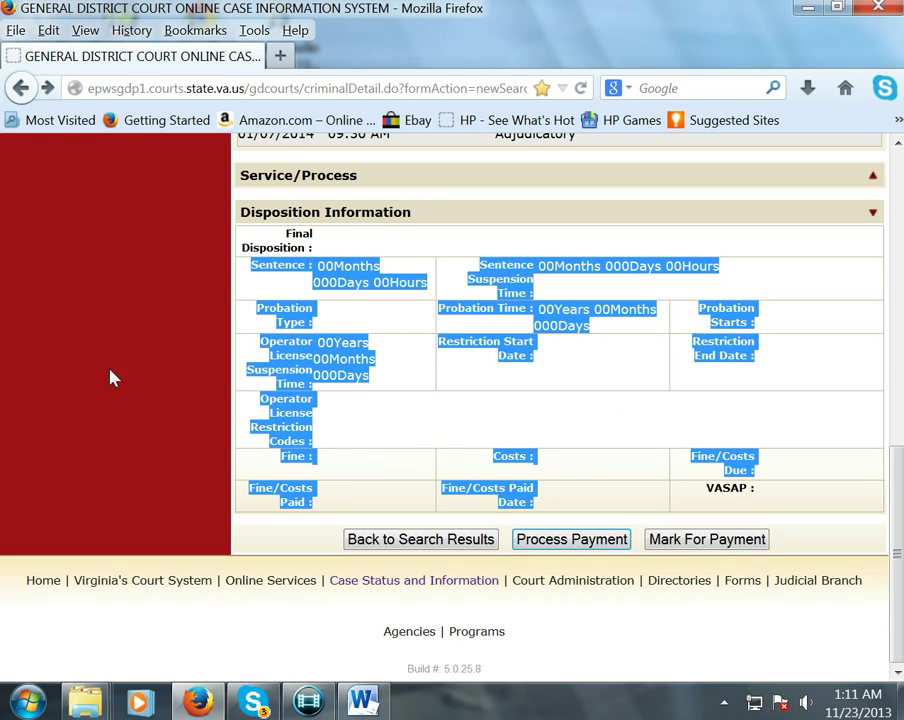
scroll(140, 428, "up", 10)
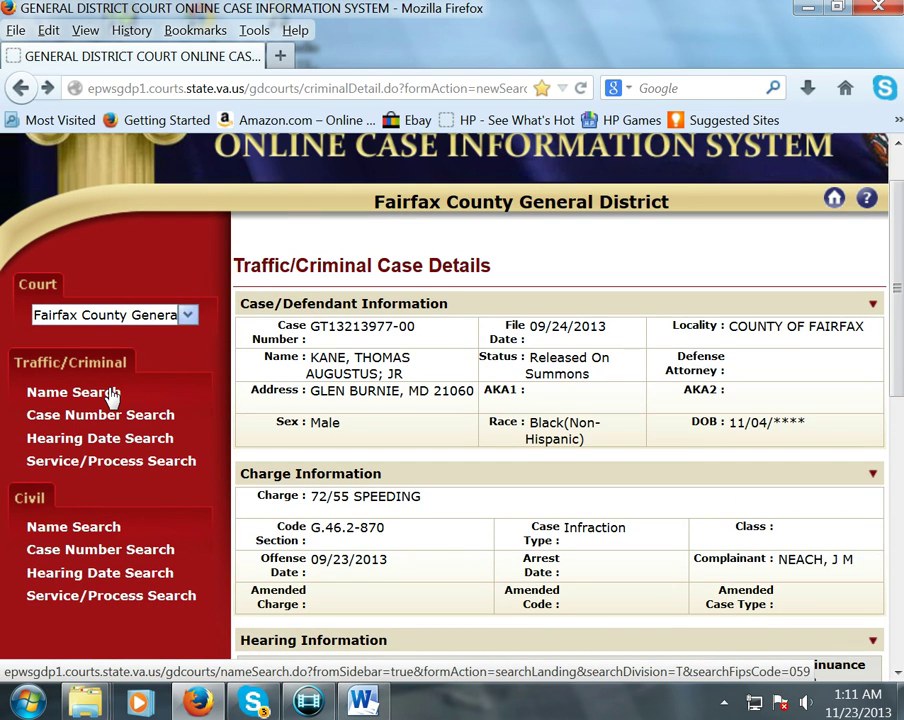
- Run a new Name Search with a different defendant's last and first name
left_click(108, 394)
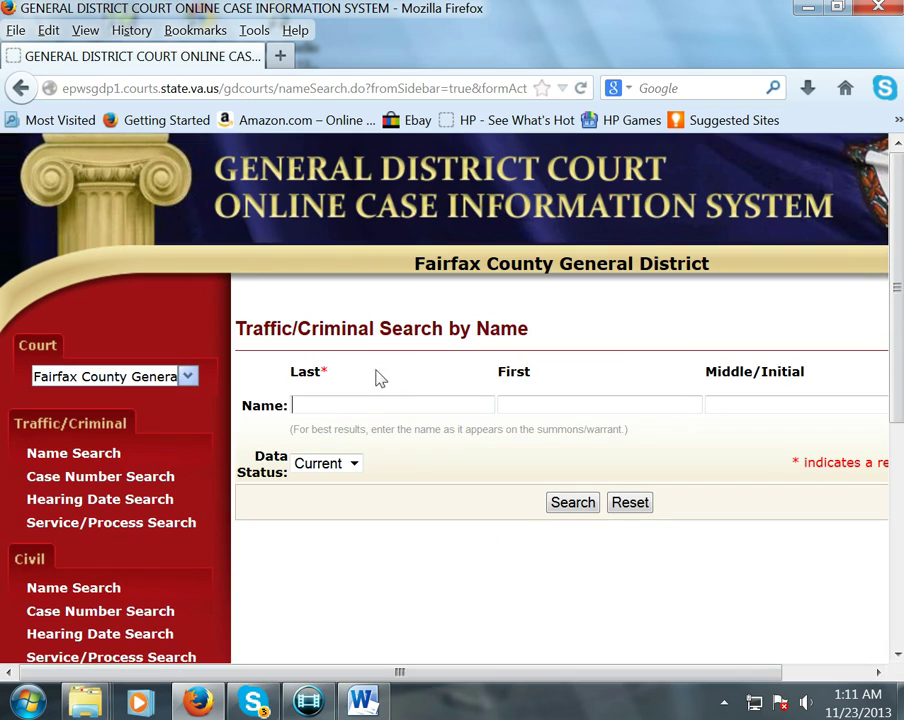
left_click(327, 410)
key("Tab")
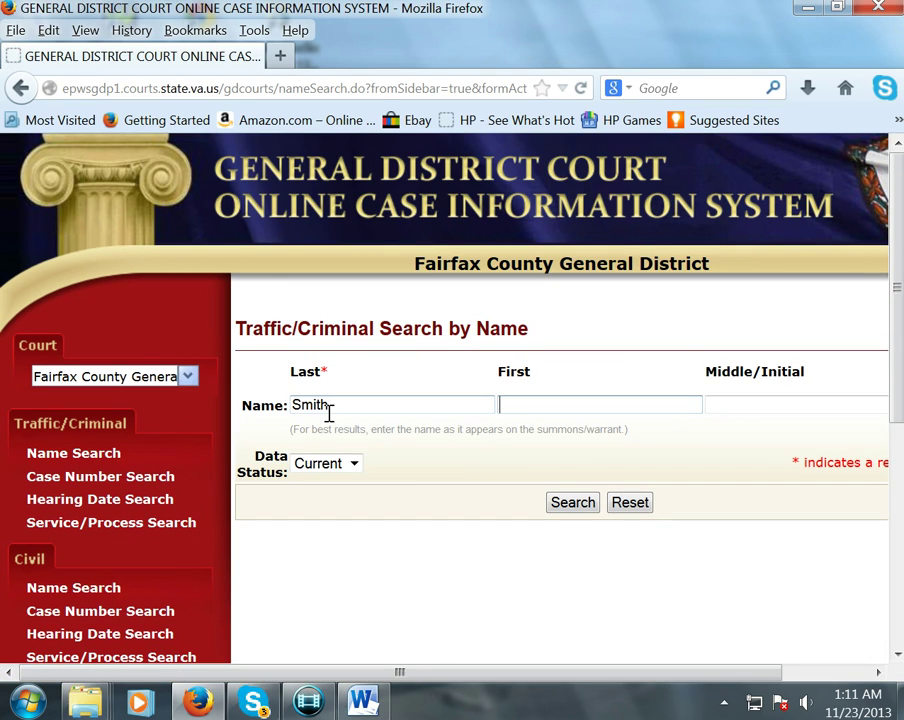
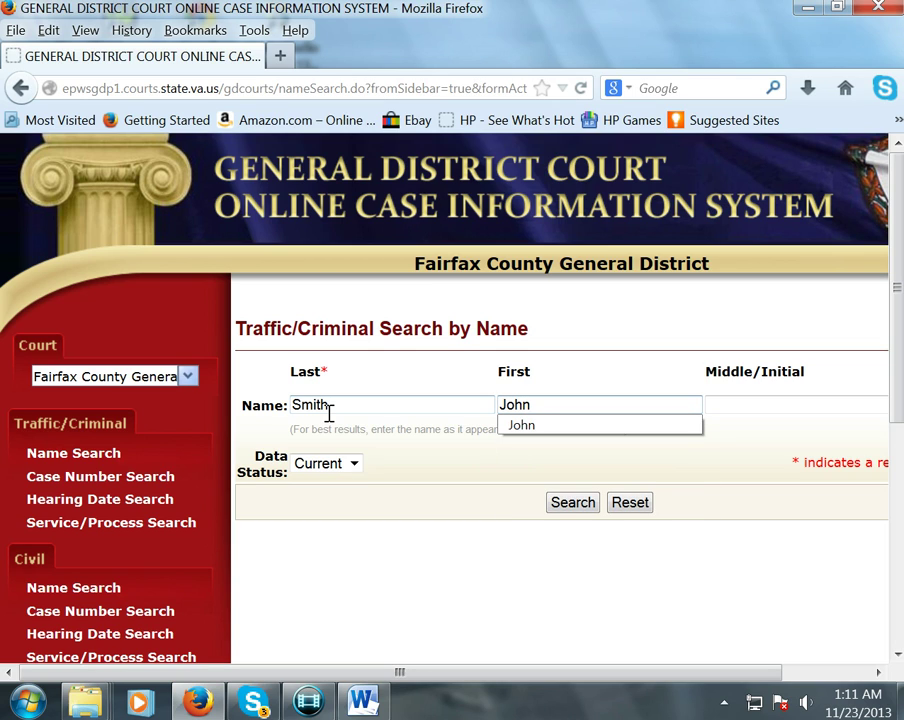
key("Return")
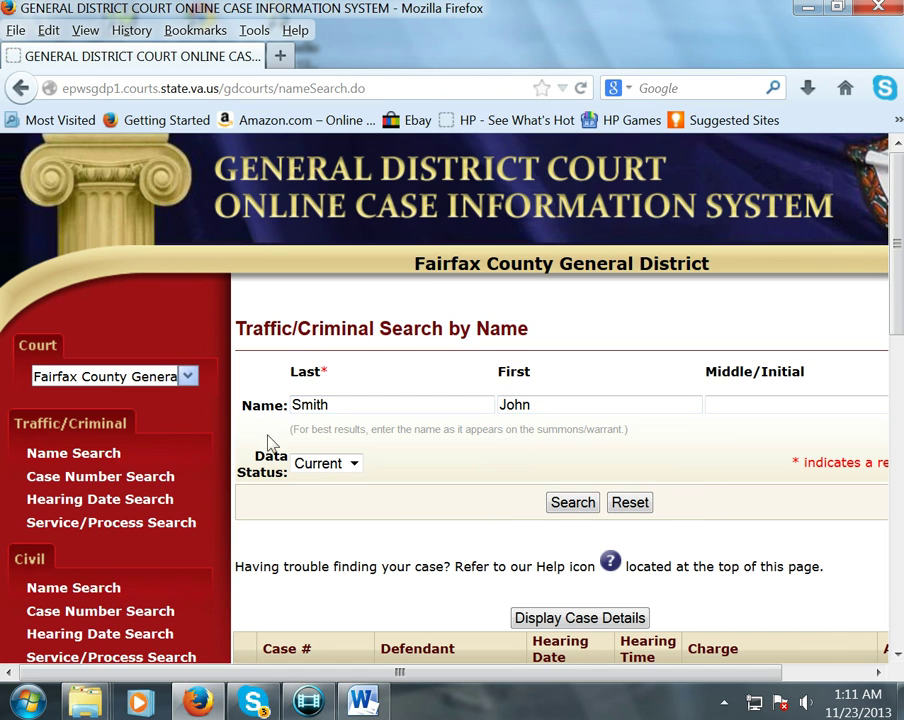
- Scroll the results to find the public swearing case's date, time and charge
scroll(340, 483, "down", 1)
scroll(340, 483, "down", 5)
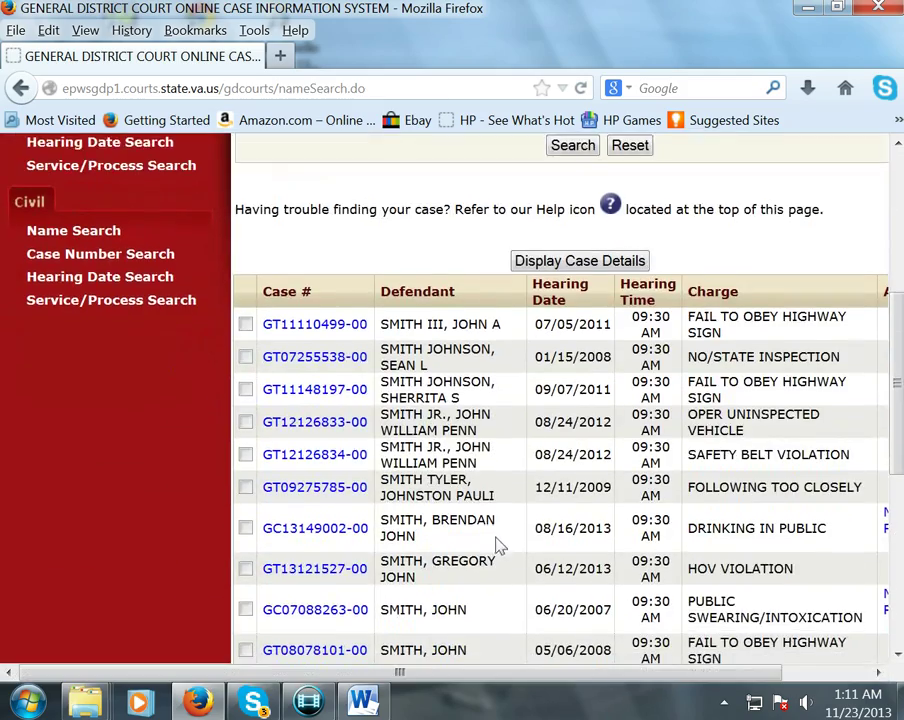
scroll(498, 545, "down", 5)
scroll(494, 540, "up", 3)
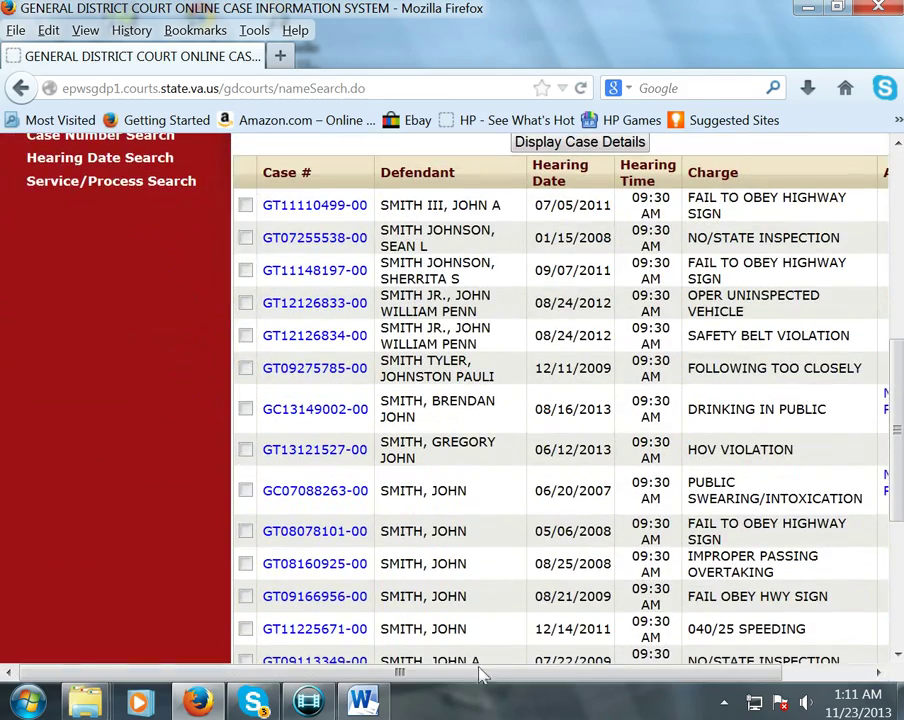
left_click_drag(505, 678, 612, 676)
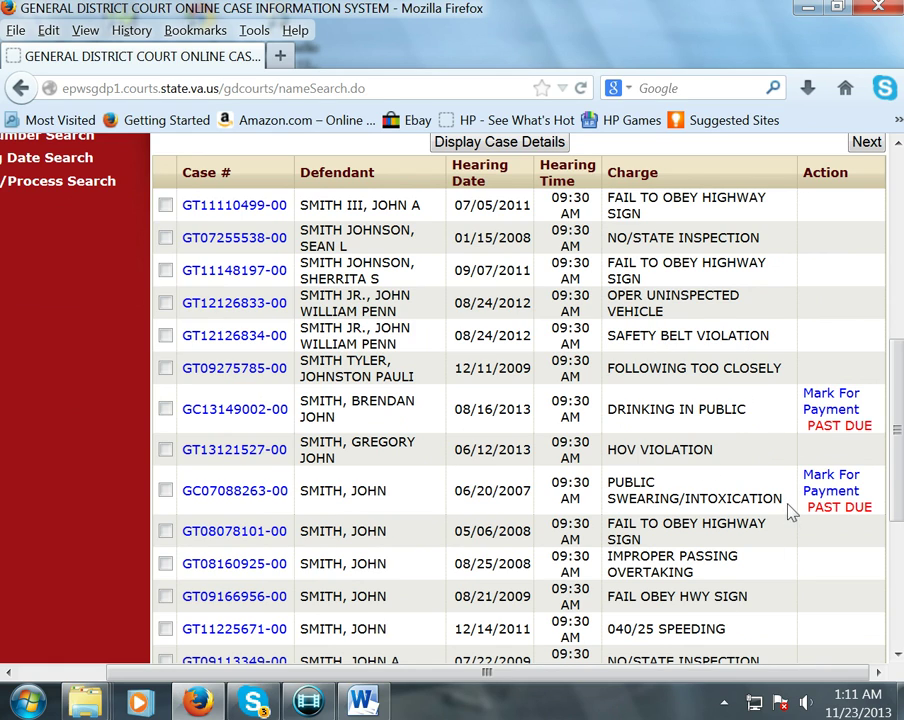
left_click_drag(782, 502, 455, 490)
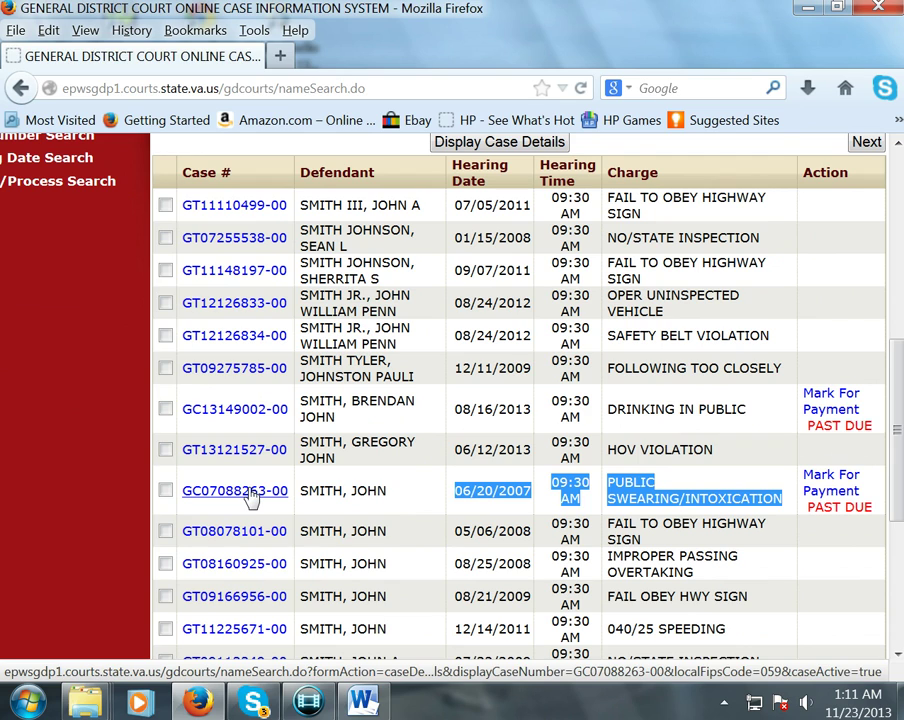
- Open the public swearing/intoxication case and find its Guilty In Absentia final disposition
left_click(250, 497)
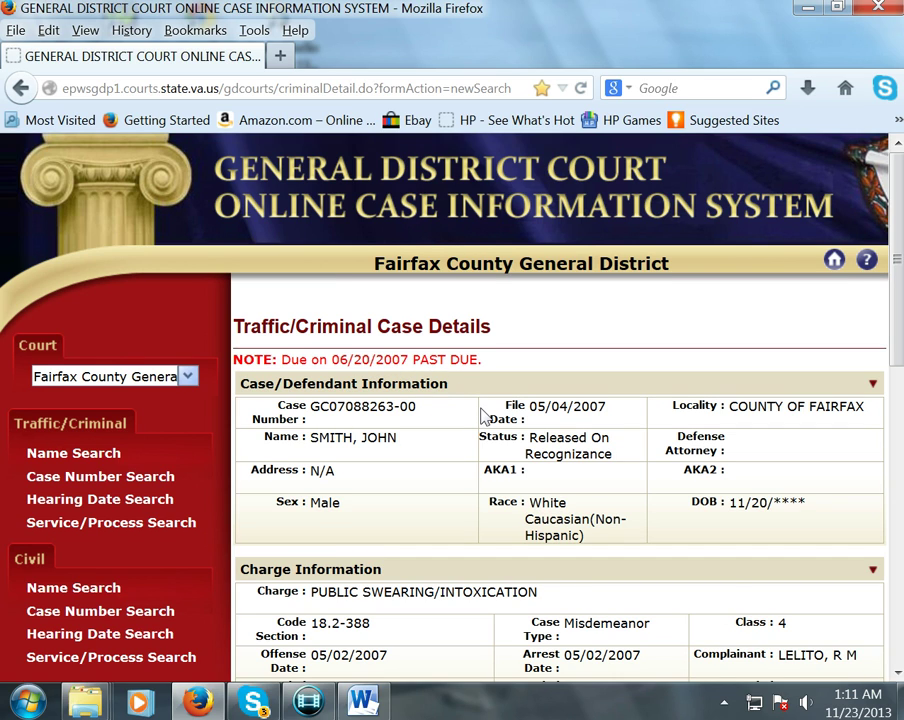
scroll(482, 416, "down", 3)
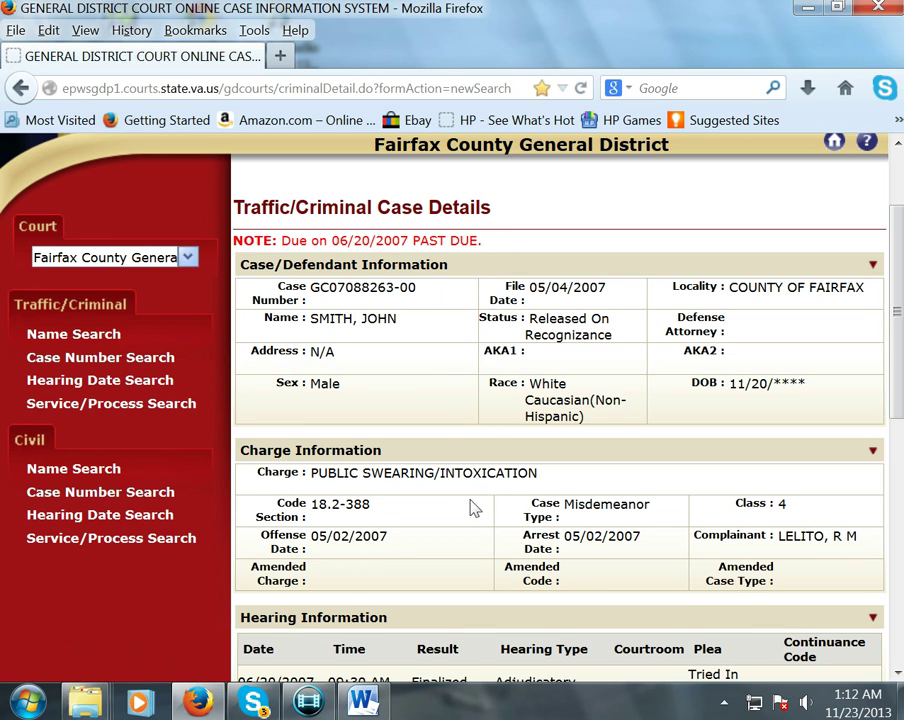
scroll(480, 500, "down", 2)
scroll(530, 495, "down", 2)
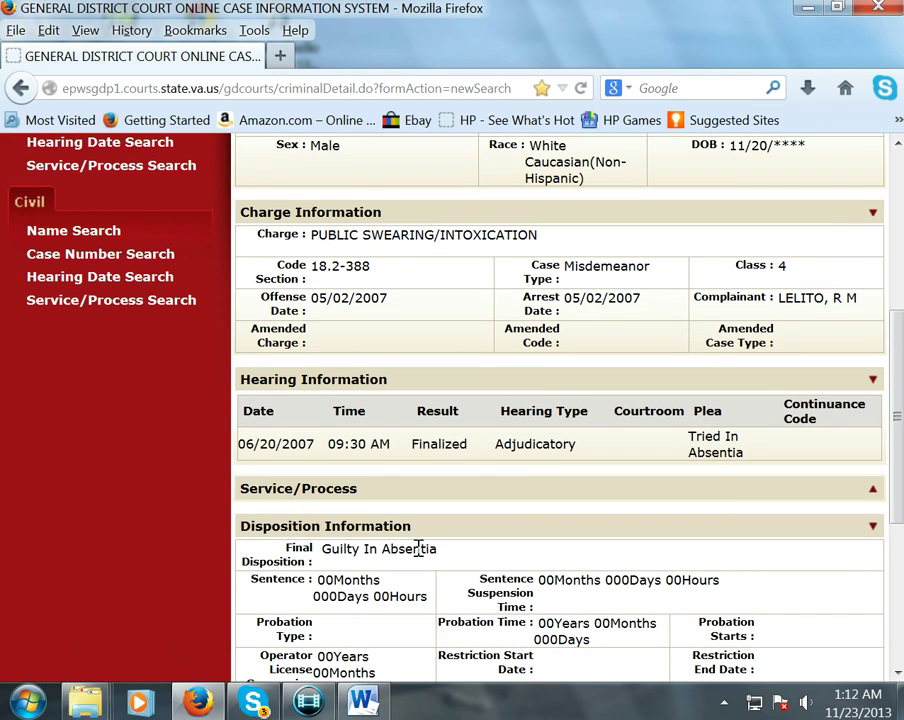
left_click_drag(452, 556, 322, 560)
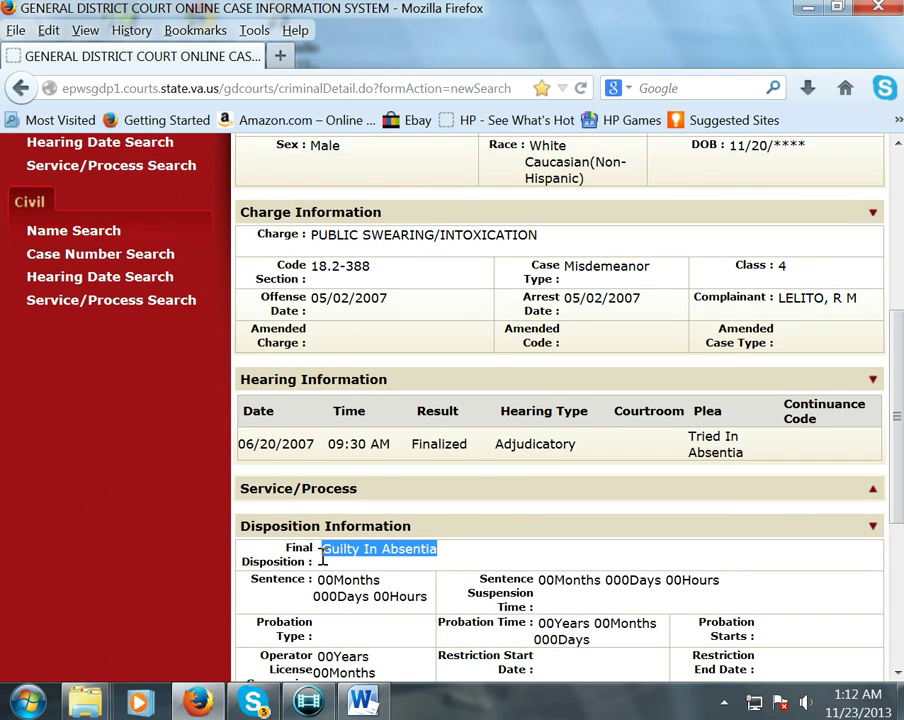
- Note the $50.00 fine and $87.00 costs, then return to the top
scroll(484, 548, "down", 5)
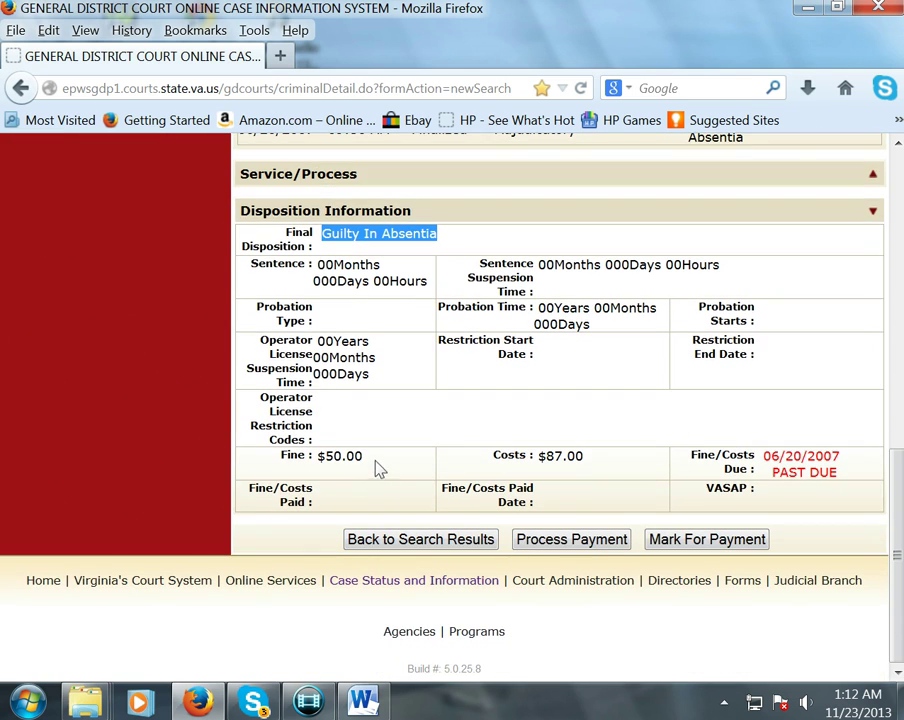
left_click_drag(372, 460, 318, 462)
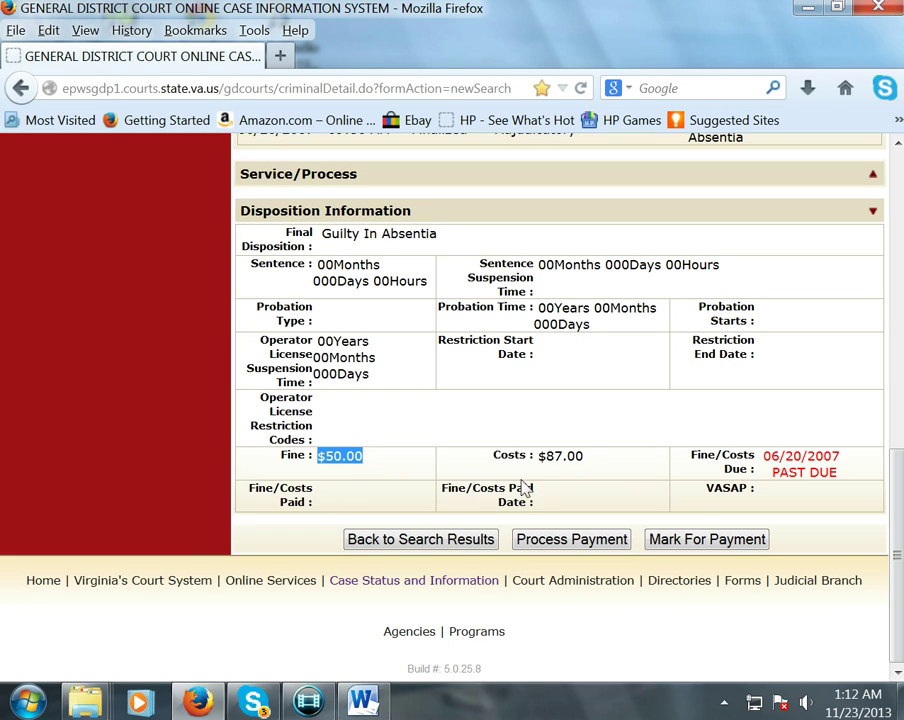
left_click_drag(586, 457, 536, 457)
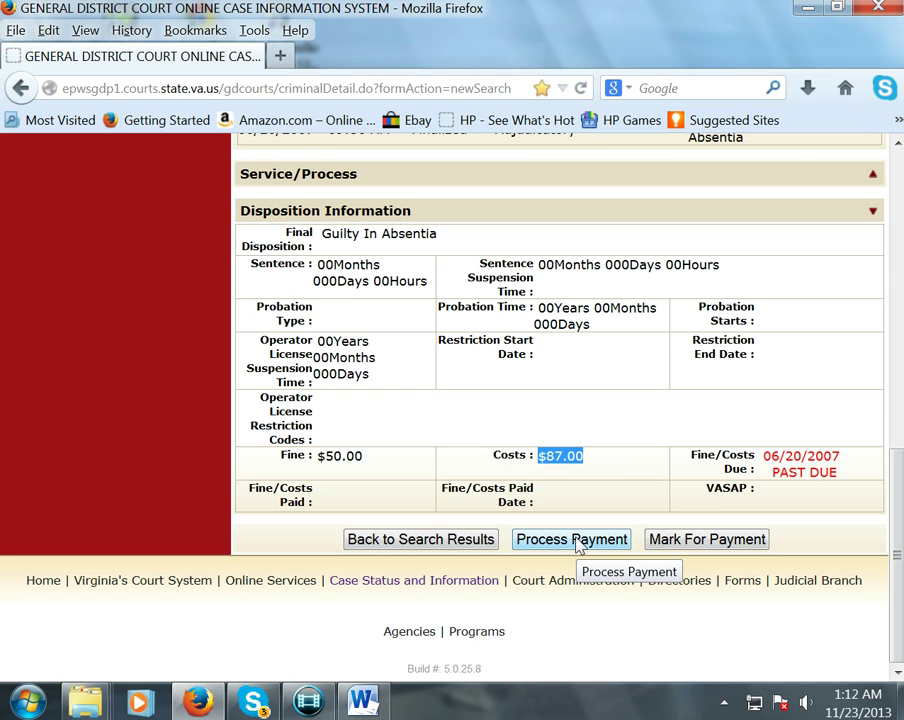
scroll(574, 540, "up", 10)
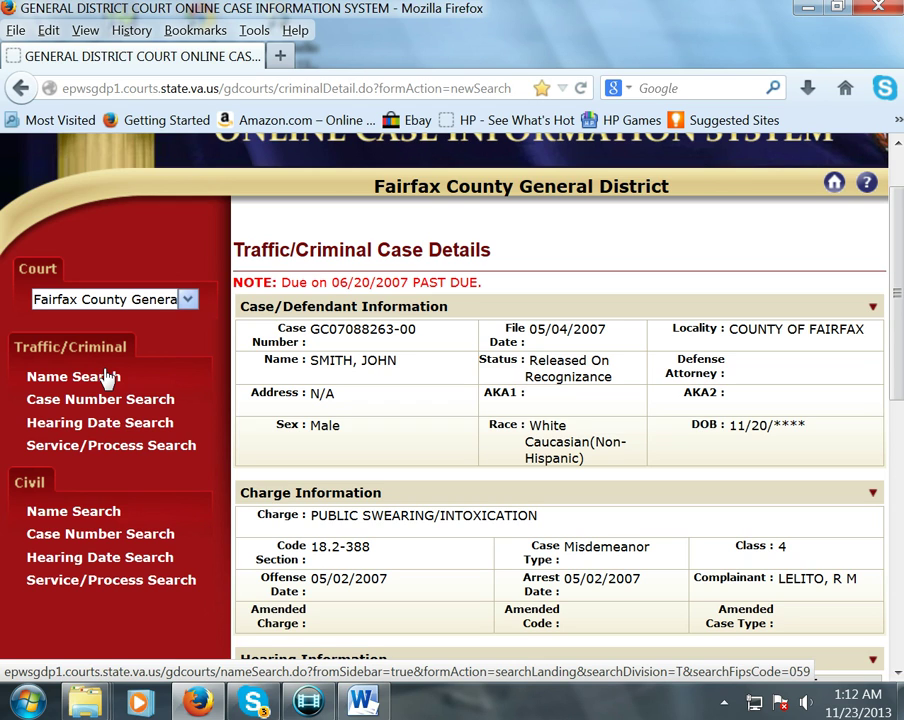
- Open Hearing Date Search with hearing date 01/07/2014 and hearing time 0930AM
left_click(105, 423)
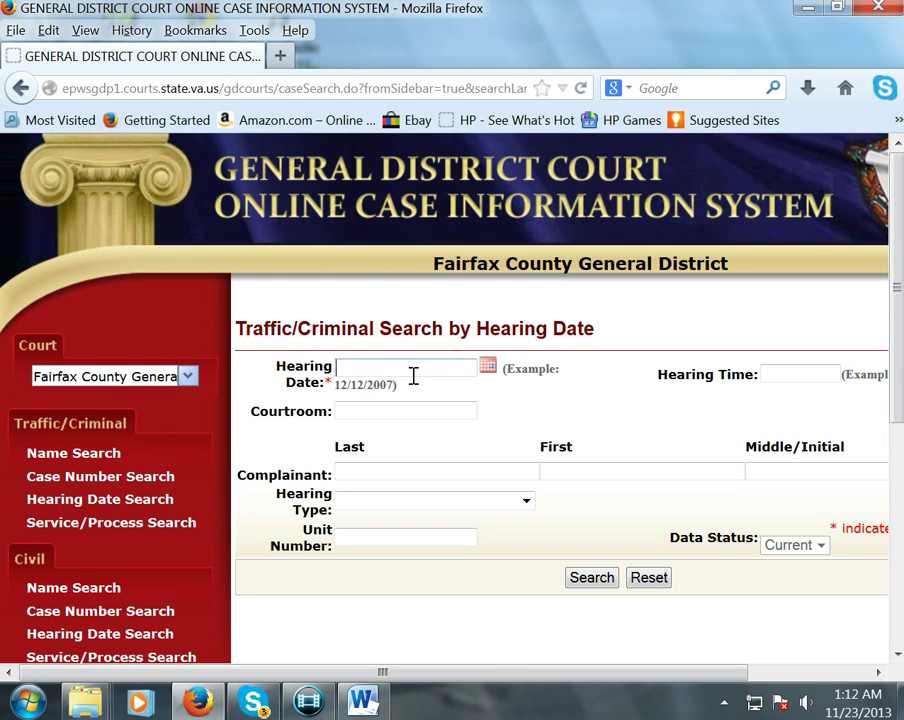
left_click(413, 371)
left_click(406, 390)
left_click(765, 373)
type("093")
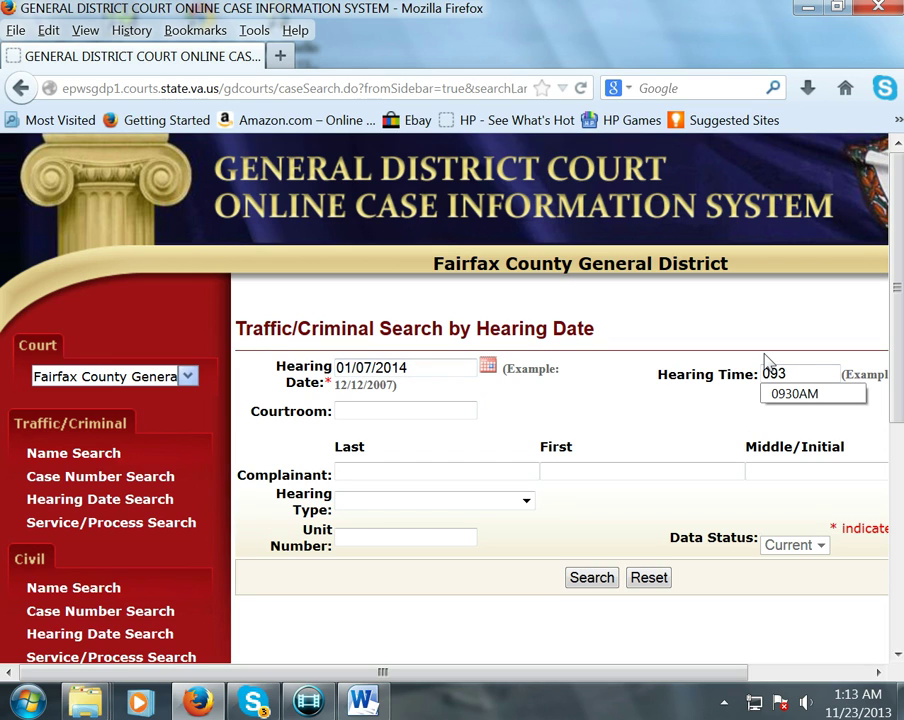
left_click(795, 395)
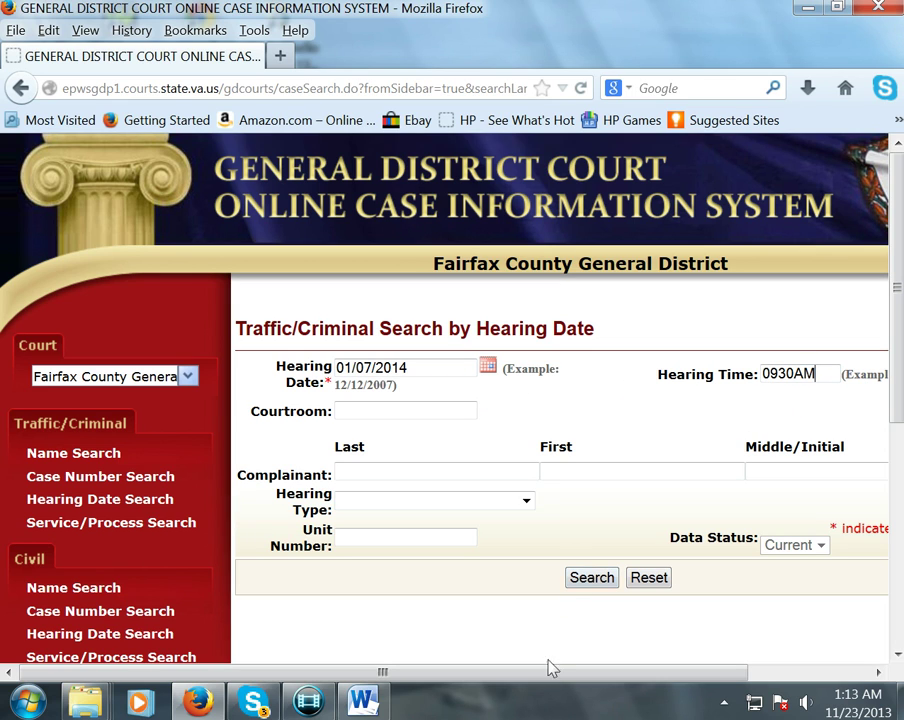
left_click_drag(537, 677, 645, 676)
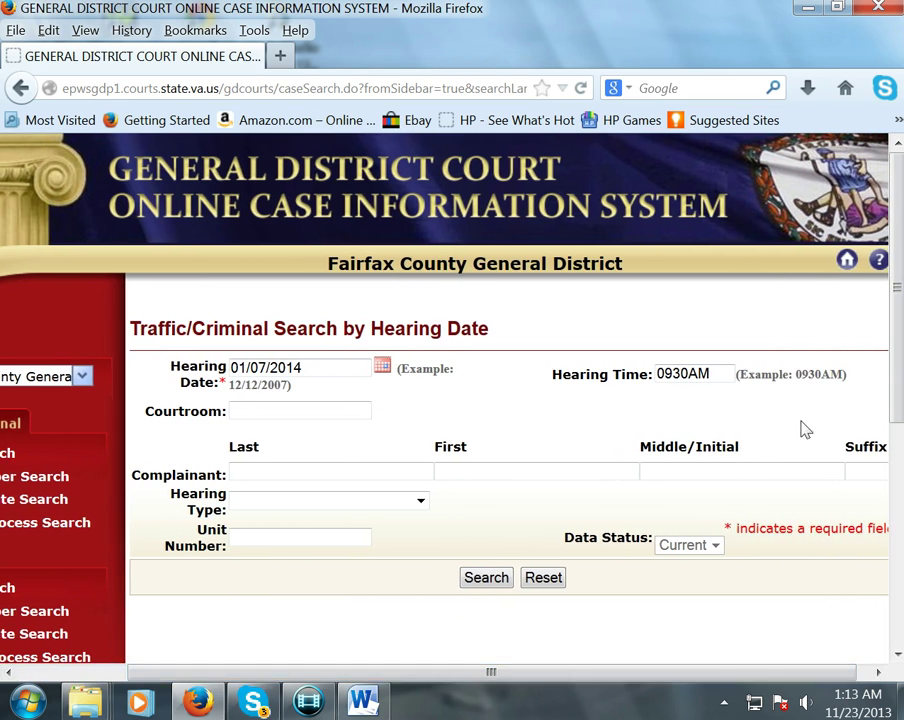
left_click_drag(843, 370, 792, 374)
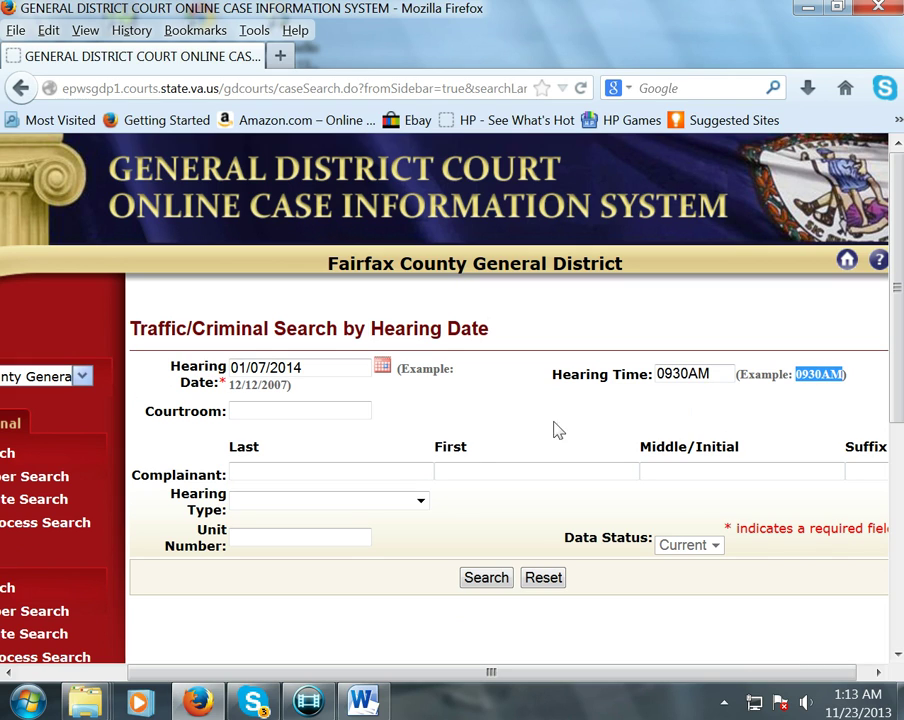
- Enter the complainant's last name, correcting a typo, and submit the search
left_click(250, 467)
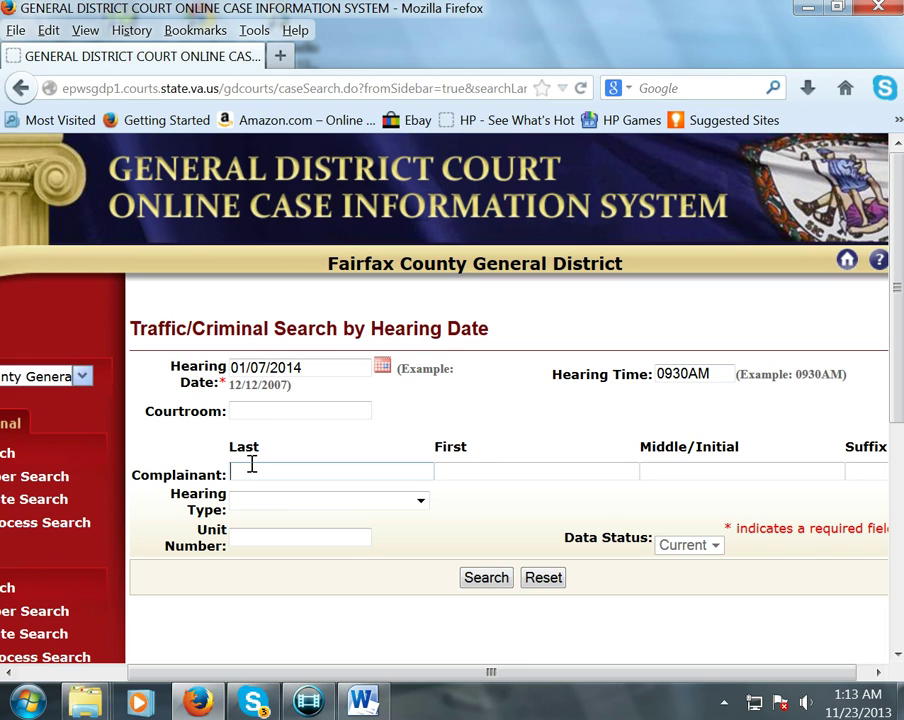
type("Necah")
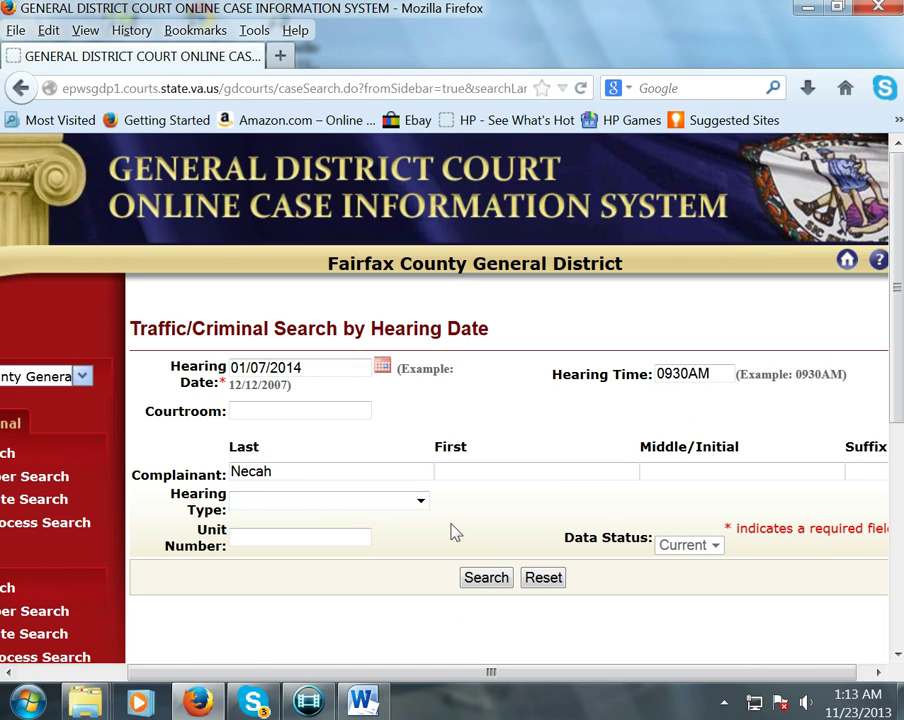
key("BackSpace")
key("BackSpace")
key("BackSpace")
type("ach")
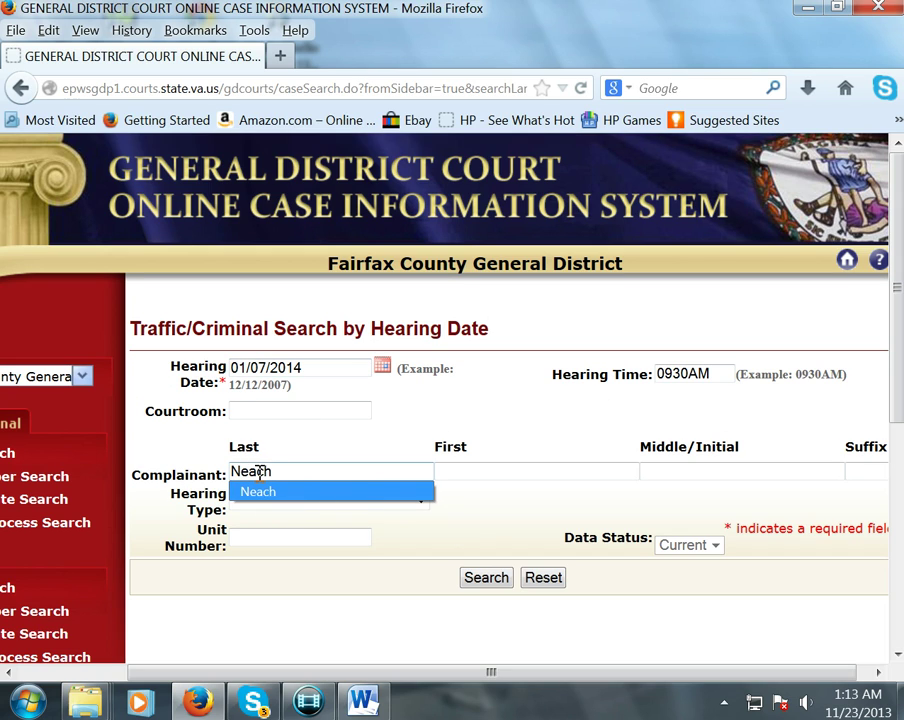
left_click(488, 582)
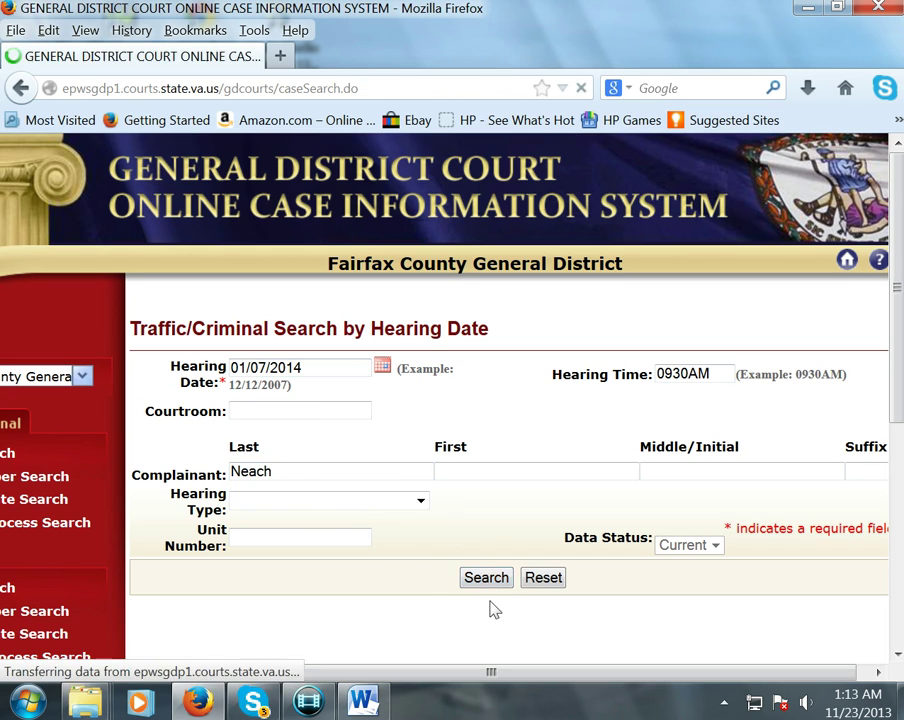
- Scroll through the first page of 01/07/2014 hearing-date results
scroll(496, 582, "down", 3)
scroll(500, 585, "down", 3)
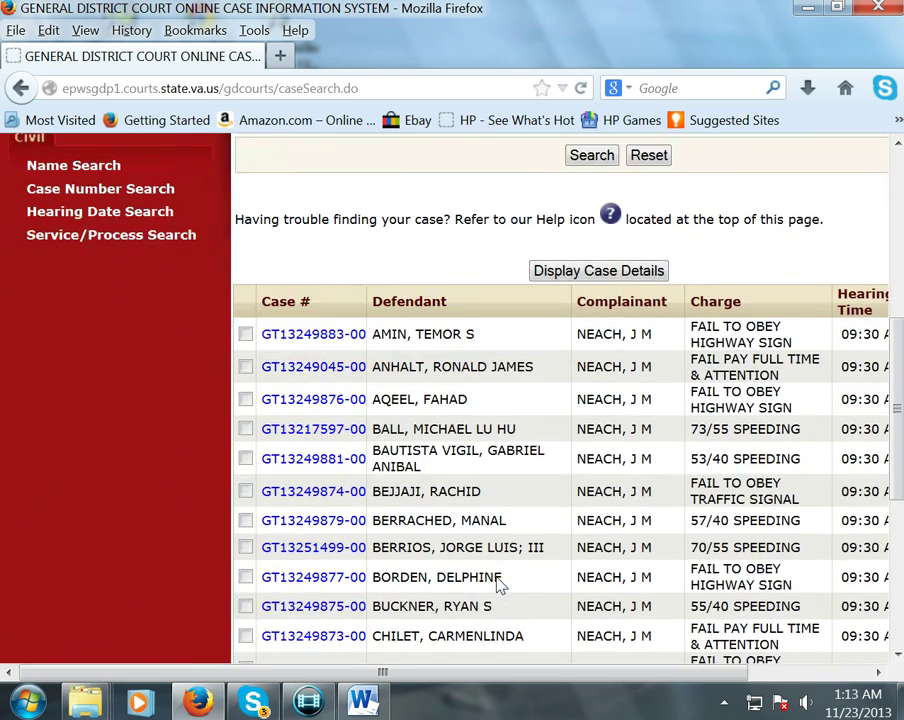
scroll(496, 578, "down", 3)
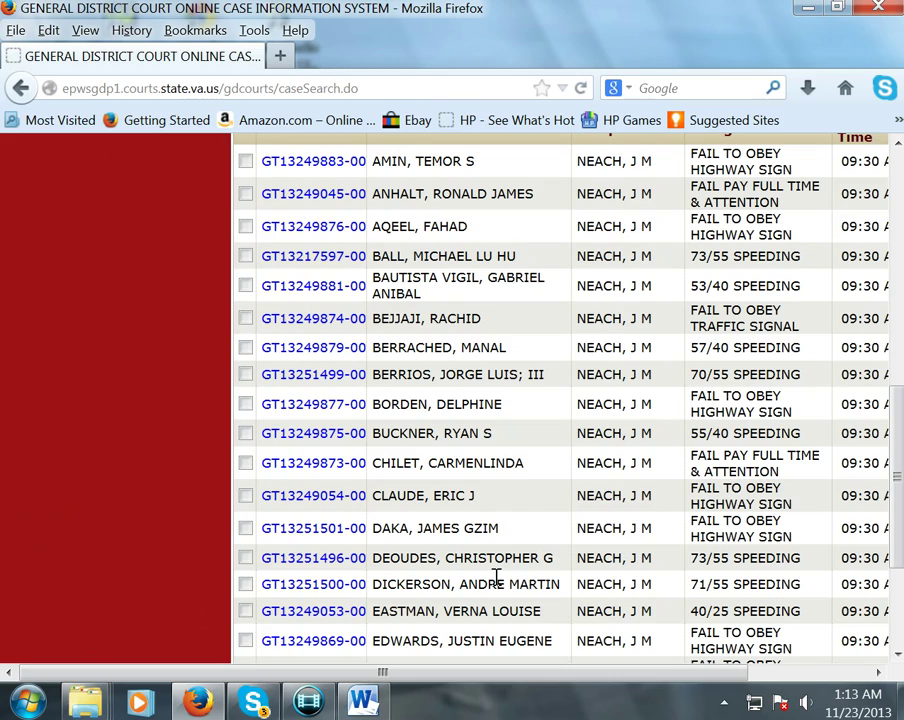
scroll(492, 574, "down", 3)
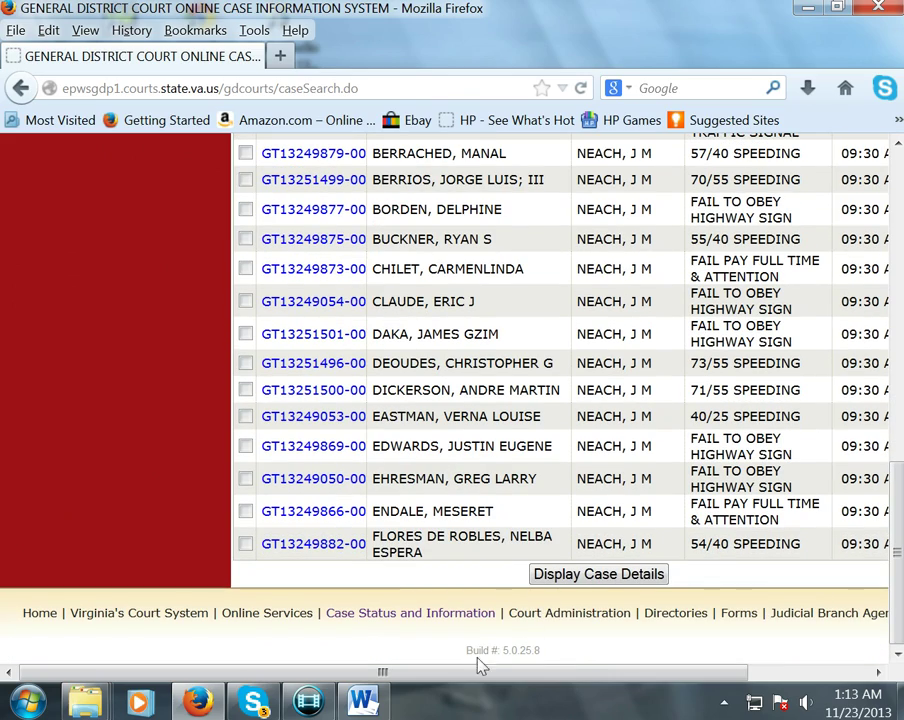
left_click_drag(530, 676, 650, 668)
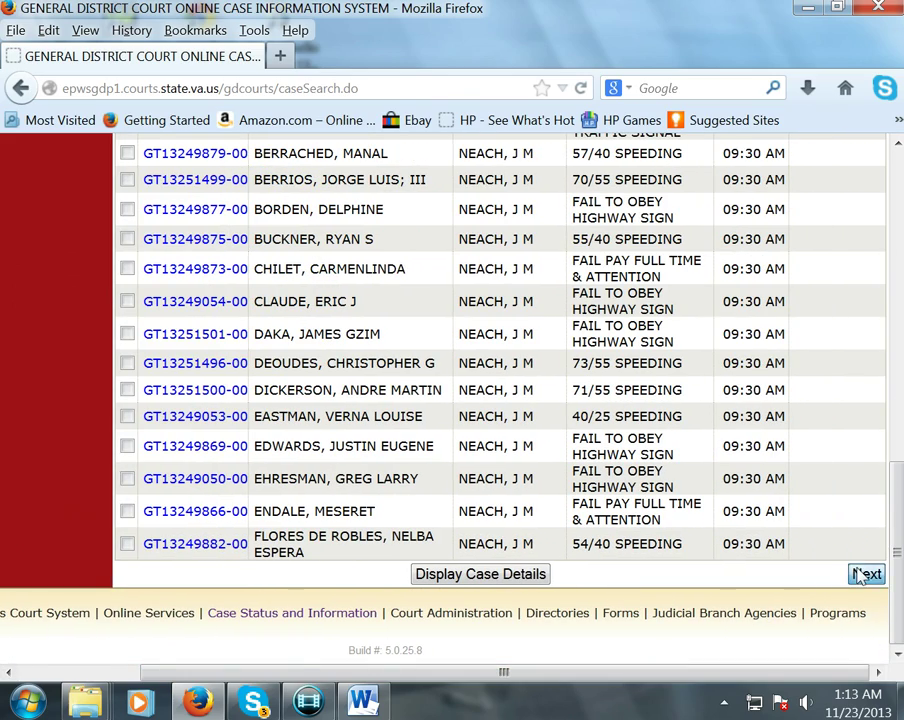
- Go to the second results page and highlight the 72/55 SPEEDING case row
left_click(858, 572)
scroll(516, 480, "down", 8)
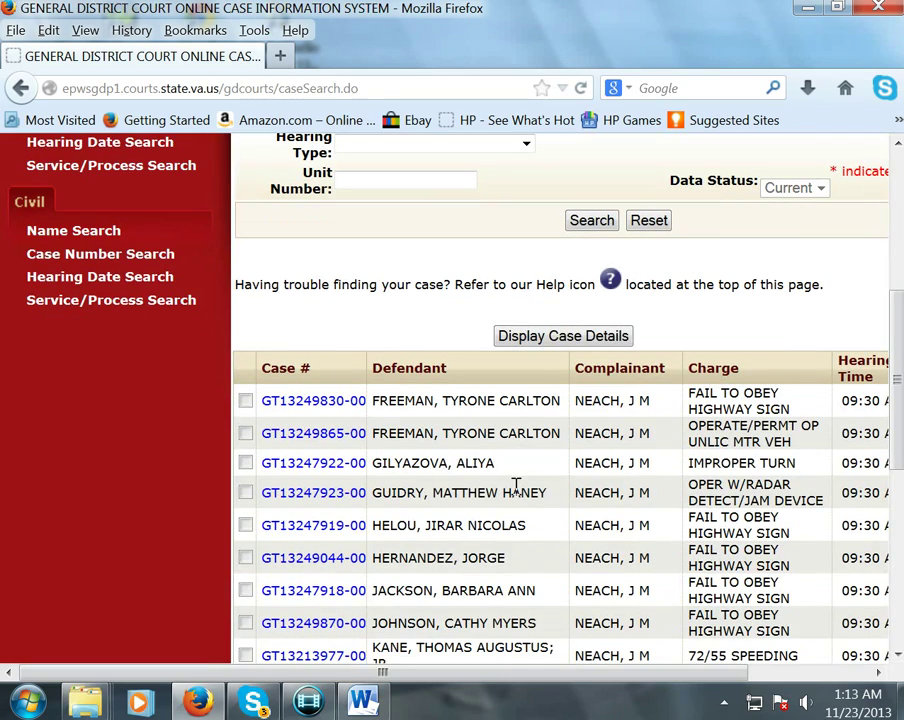
scroll(516, 485, "down", 5)
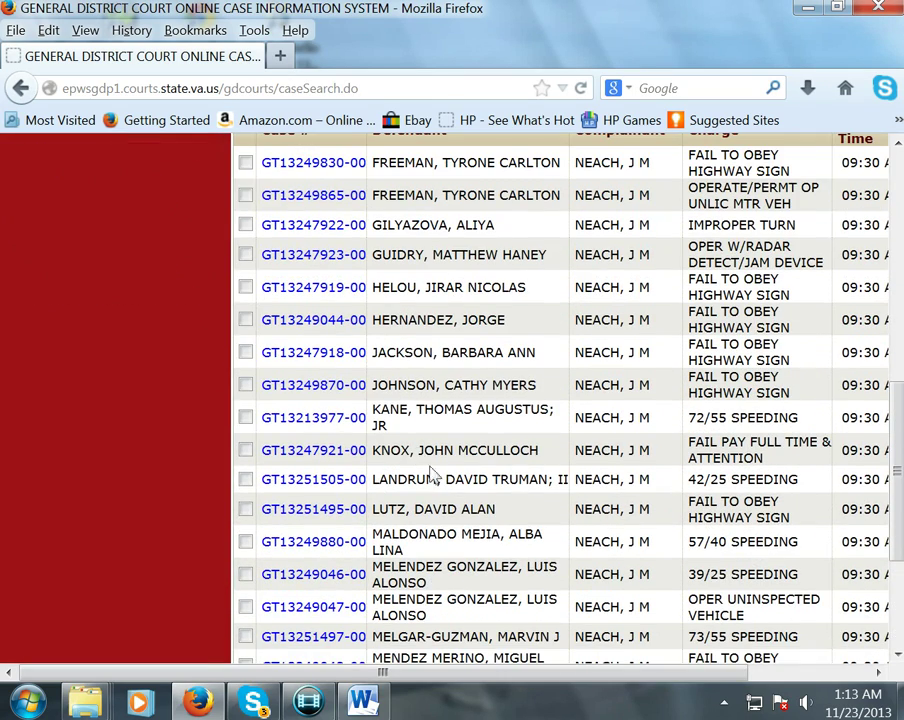
left_click_drag(522, 670, 616, 668)
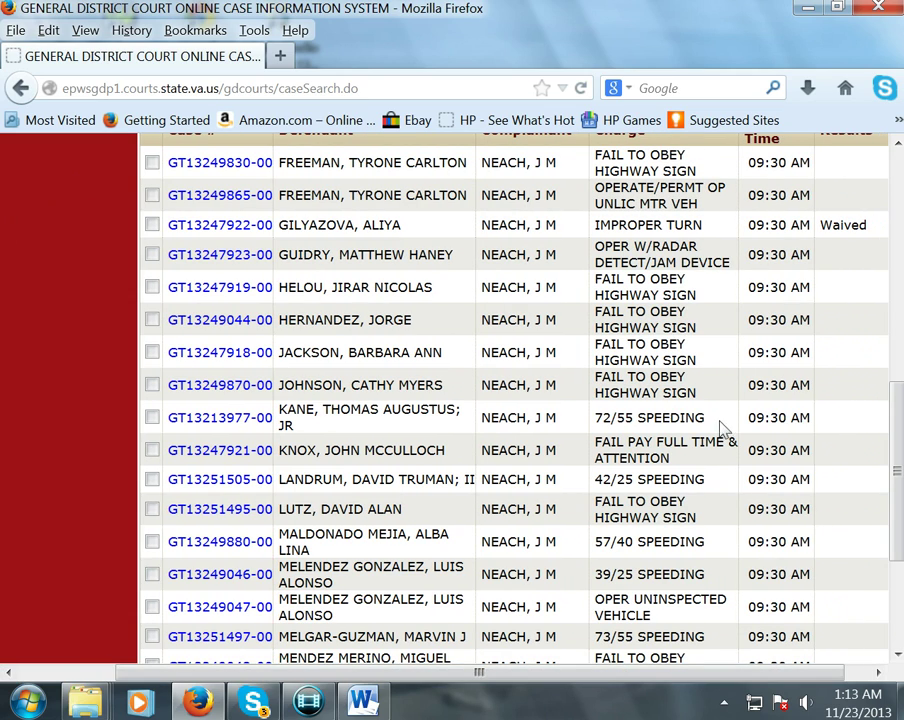
left_click_drag(718, 428, 232, 414)
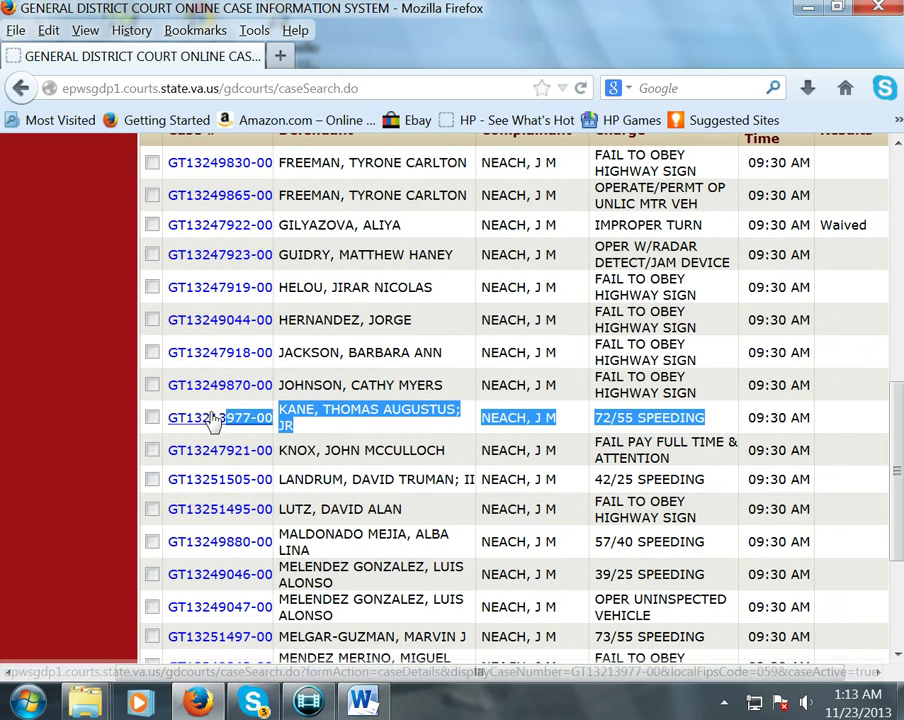
- Open the 72/55 SPEEDING case and review its hearing continued from 12/09/2013 to 01/07/2014
left_click(232, 417)
scroll(476, 545, "down", 6)
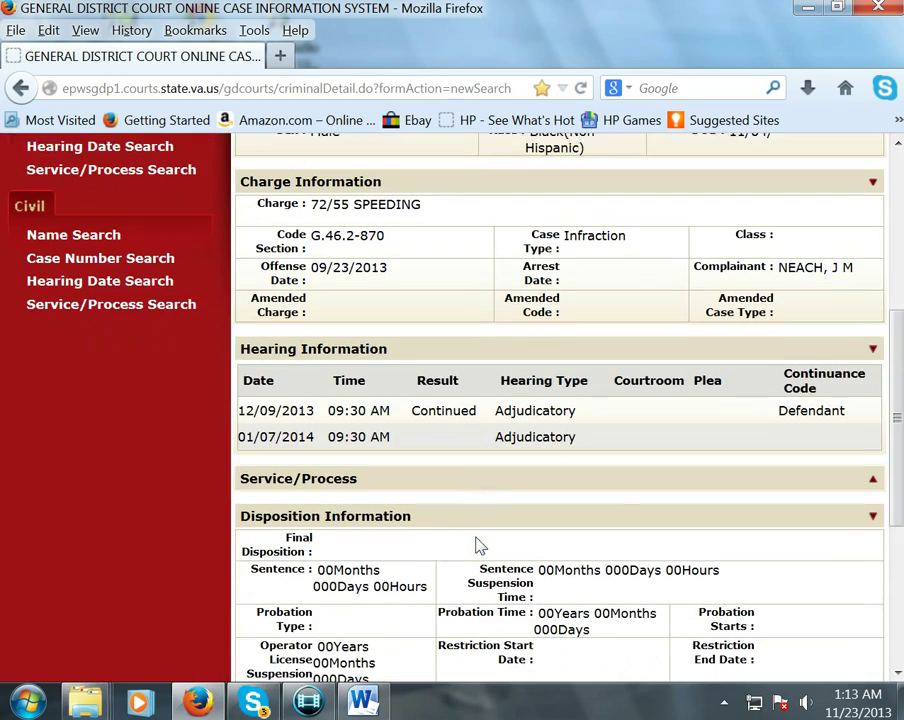
scroll(476, 545, "up", 4)
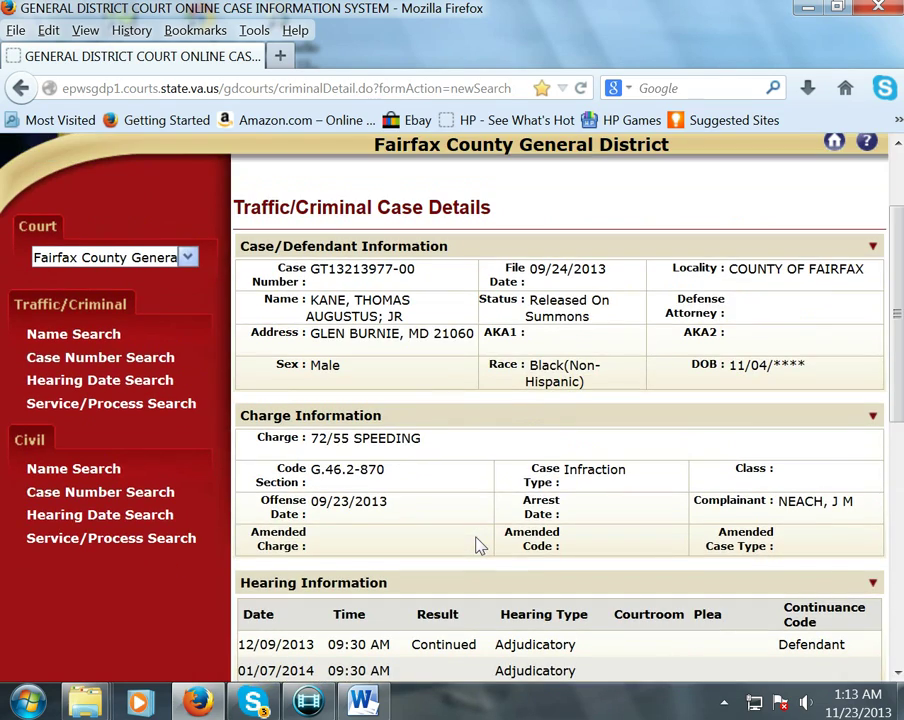
scroll(476, 545, "down", 4)
scroll(476, 545, "up", 4)
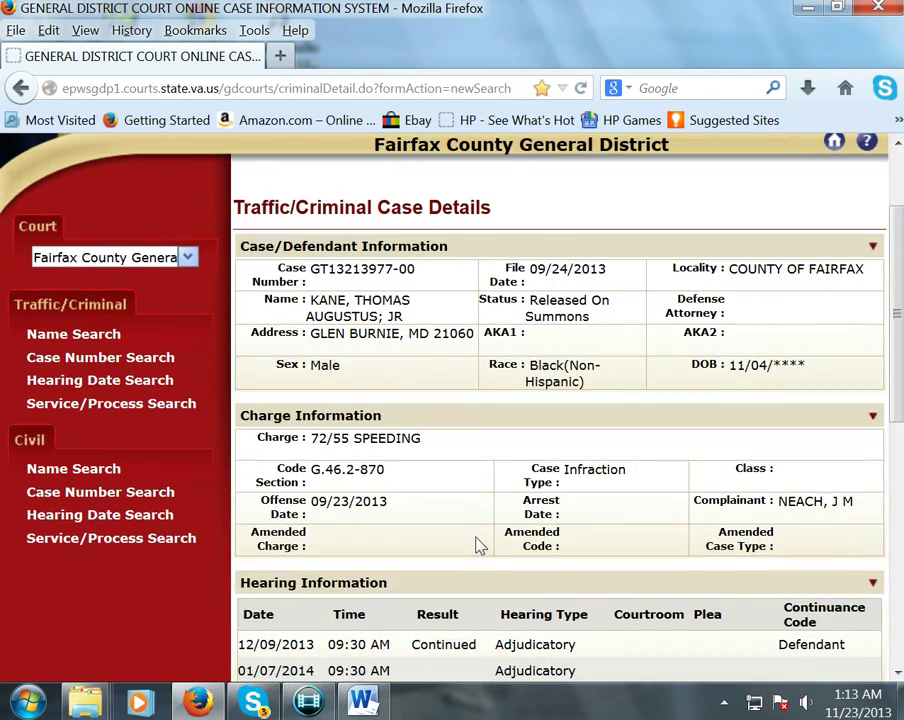